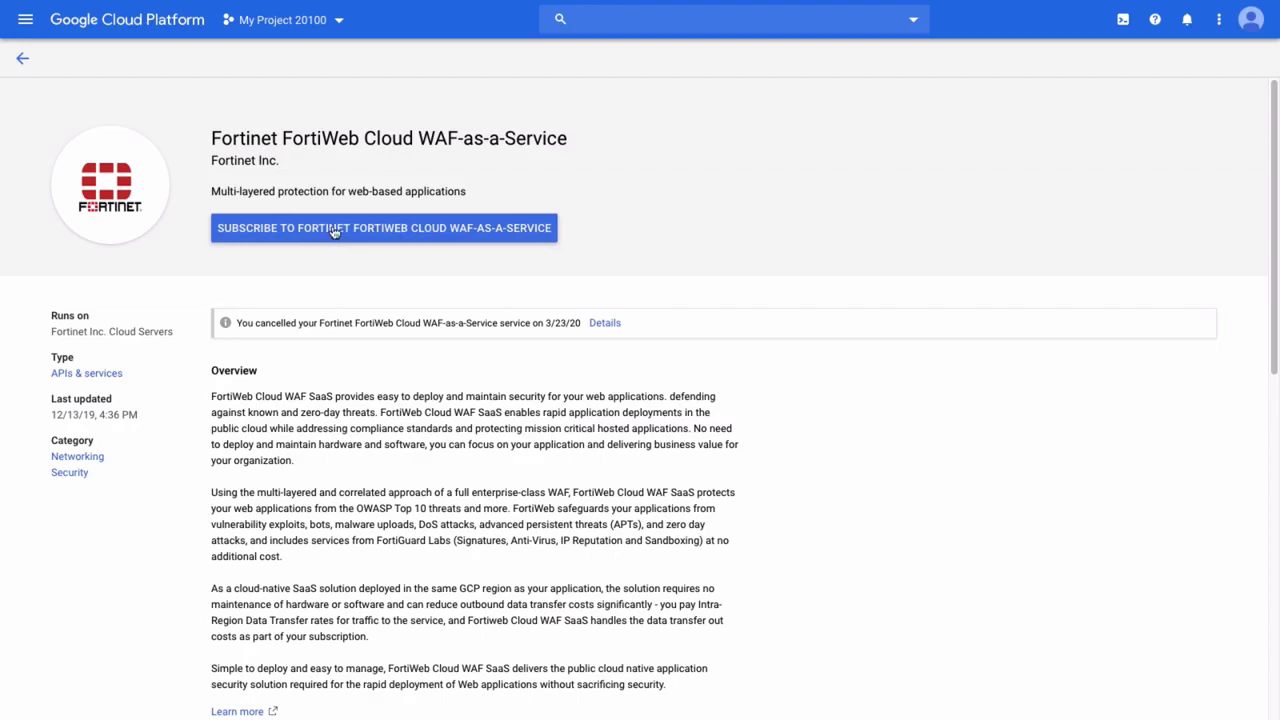
Step: Subscribe to Fortinet FortiWeb Cloud WAF-as-a-Service on the billing account from the GCP Marketplace listing
{"action": "left_click", "coordinate": [335, 231]}
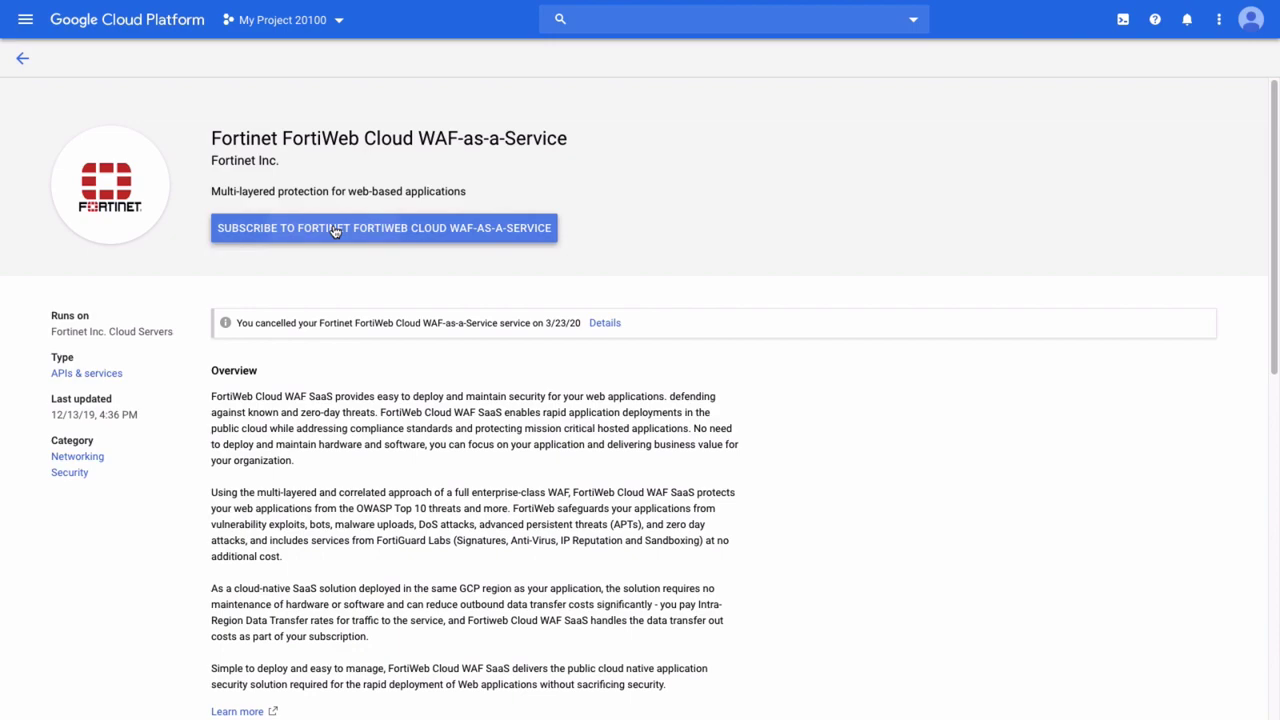
{"action": "left_click", "coordinate": [336, 231]}
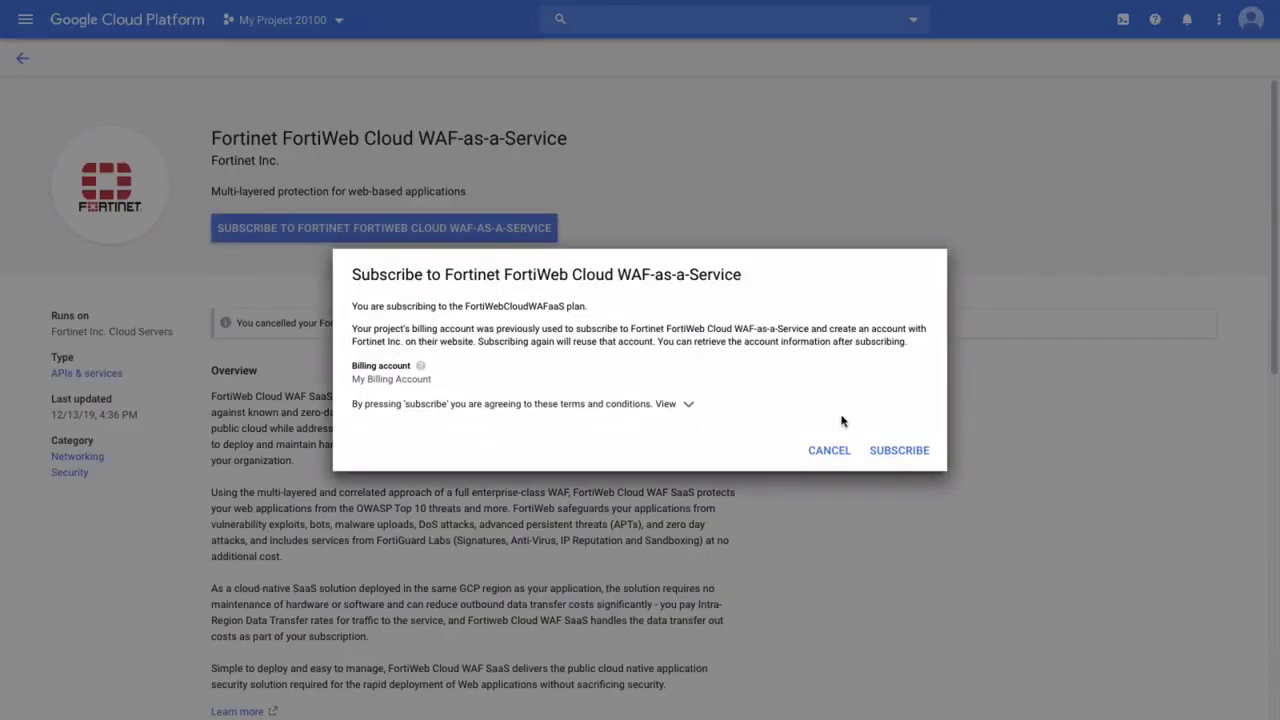
{"action": "left_click", "coordinate": [903, 451]}
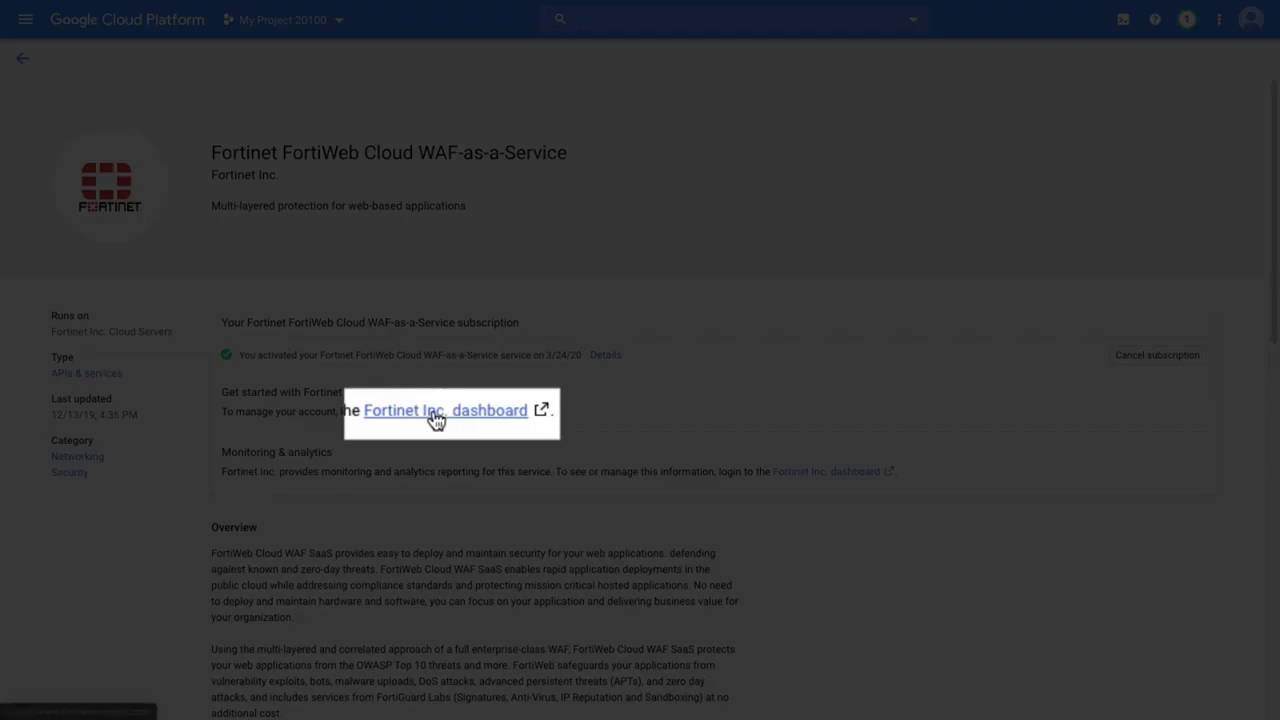
Step: Go to the Fortinet dashboard and log in to FortiWeb Cloud through FortiCloud
{"action": "left_click", "coordinate": [436, 414]}
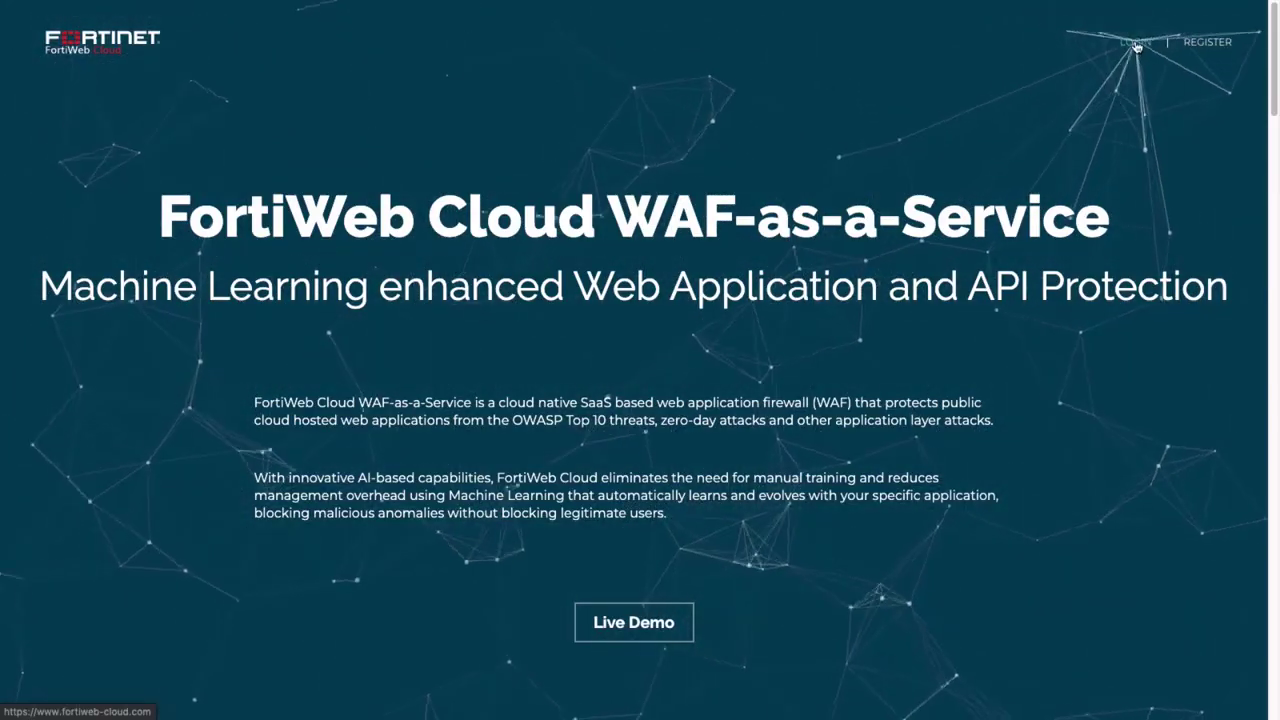
{"action": "left_click", "coordinate": [1136, 44]}
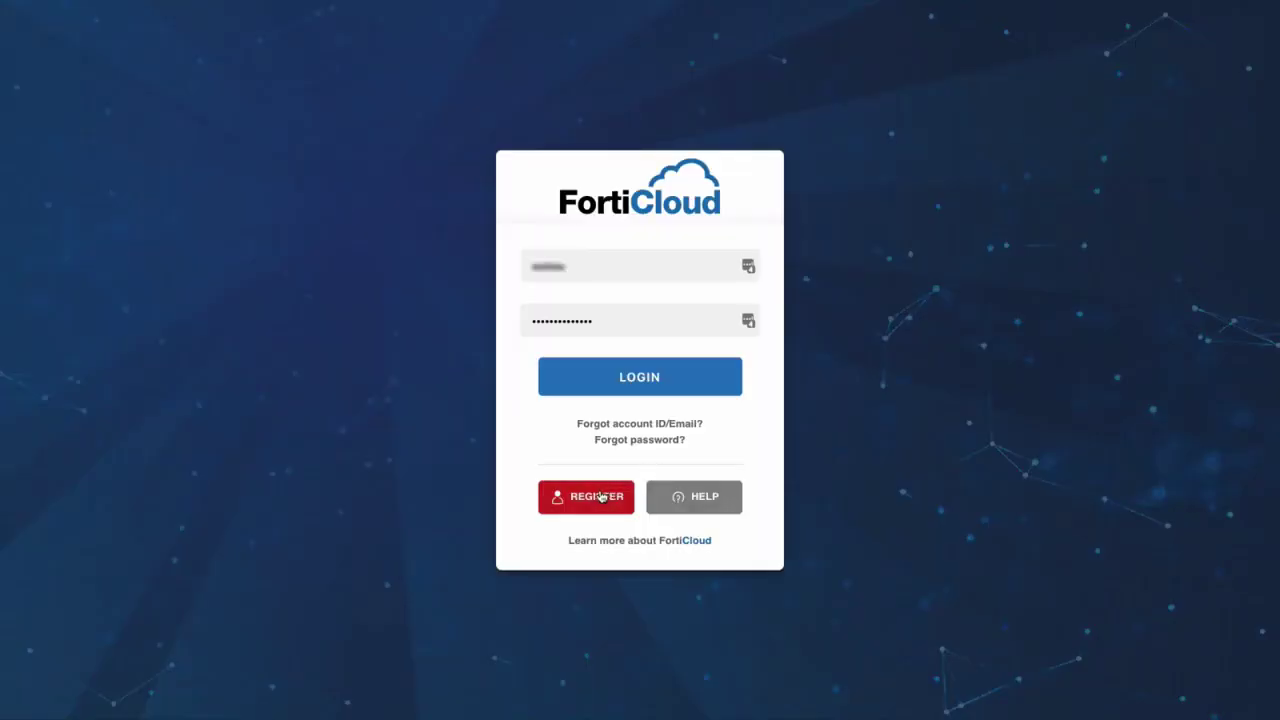
{"action": "left_click", "coordinate": [638, 379]}
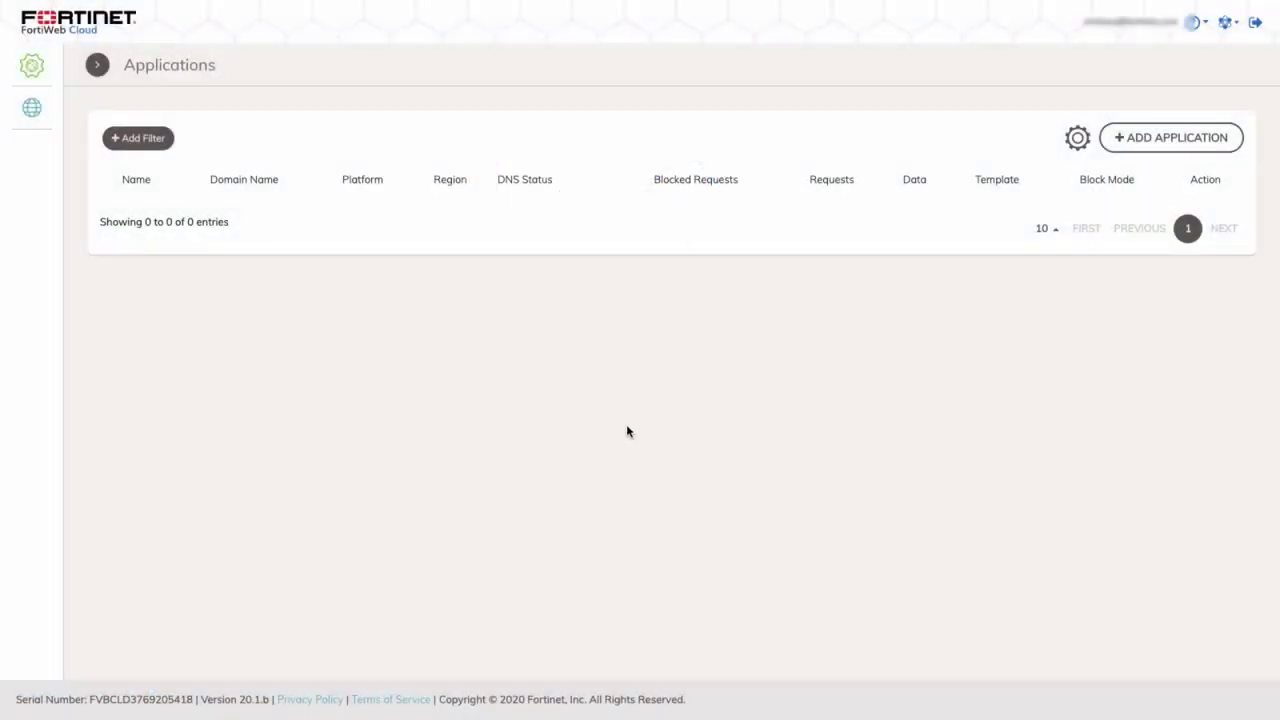
Step: Add a new application named 'FortiWeb Demo', enter its domain, and continue to Network settings
{"action": "left_click", "coordinate": [1170, 138]}
{"action": "type", "text": "Forti"}
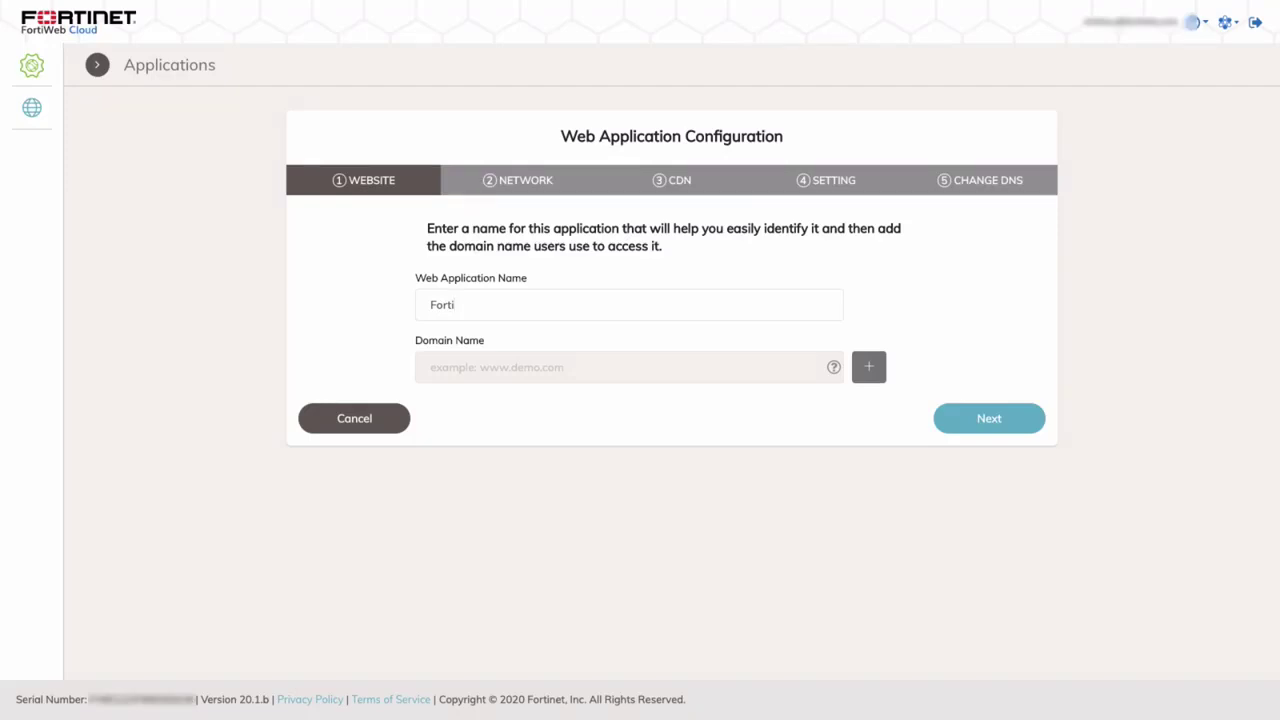
{"action": "type", "text": "Web"}
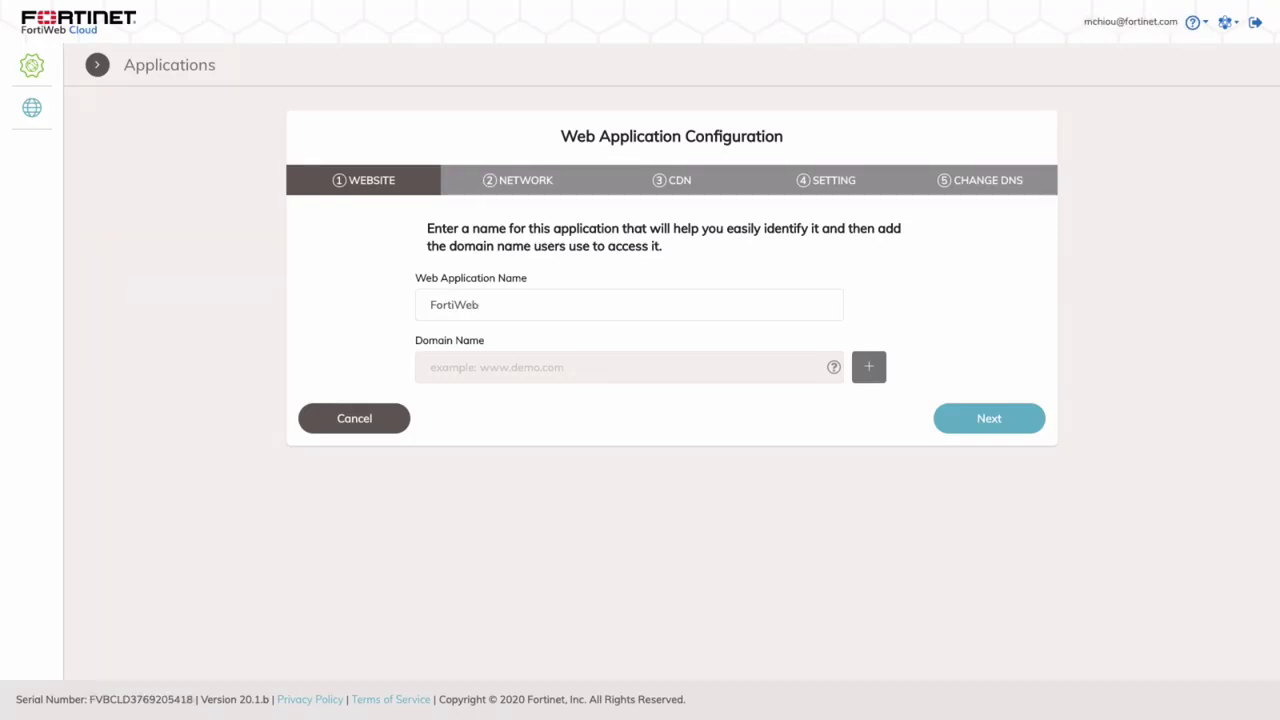
{"action": "type", "text": " Demo"}
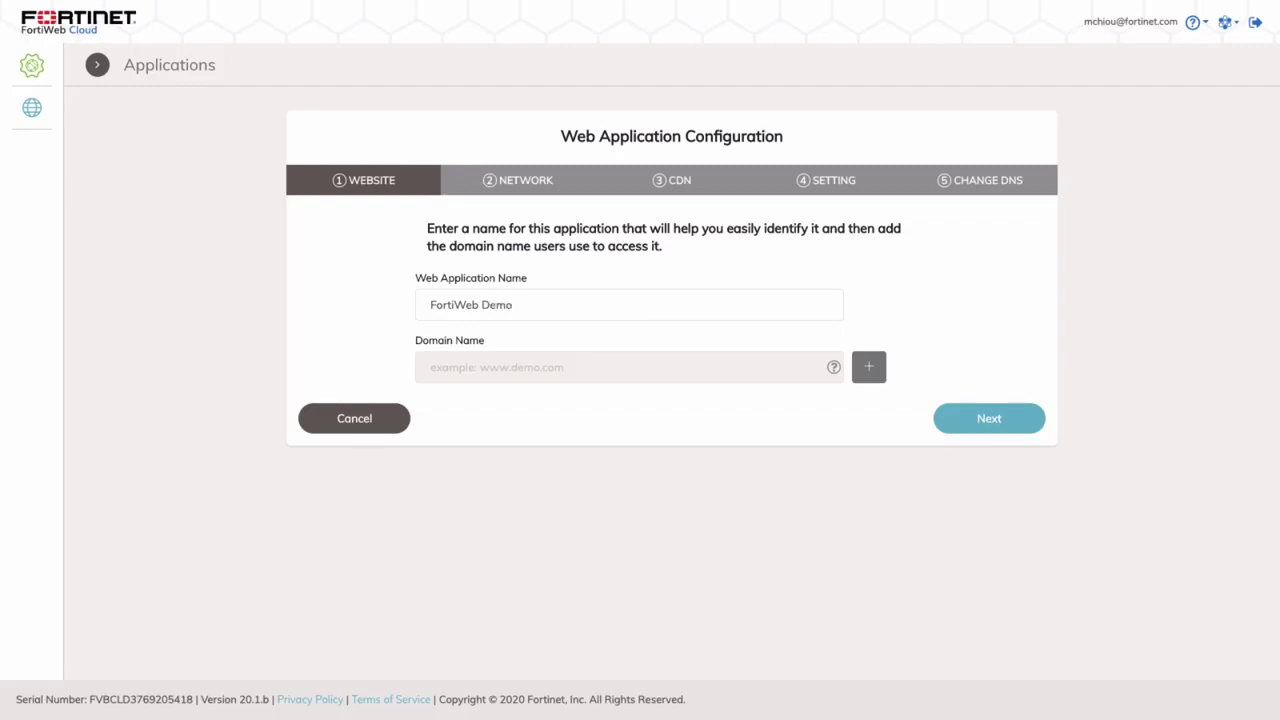
{"action": "left_click", "coordinate": [628, 305]}
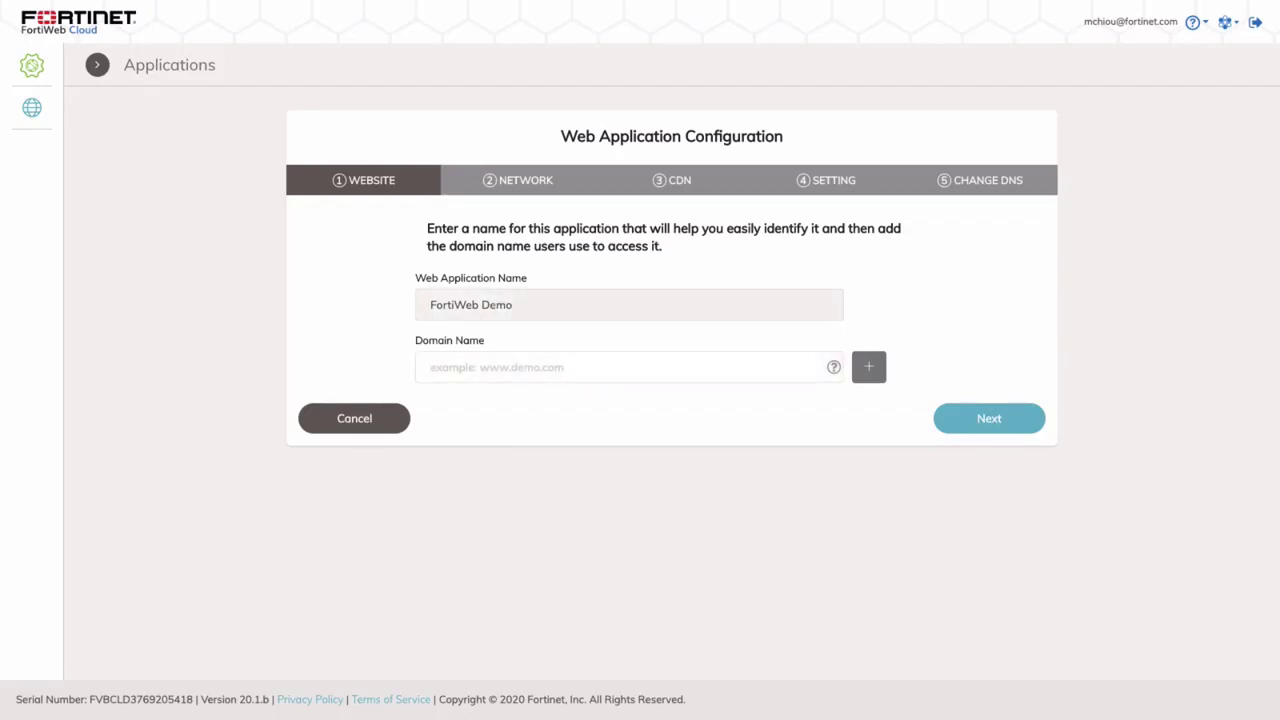
{"action": "left_click", "coordinate": [440, 367]}
{"action": "type", "text": "www.demo.com"}
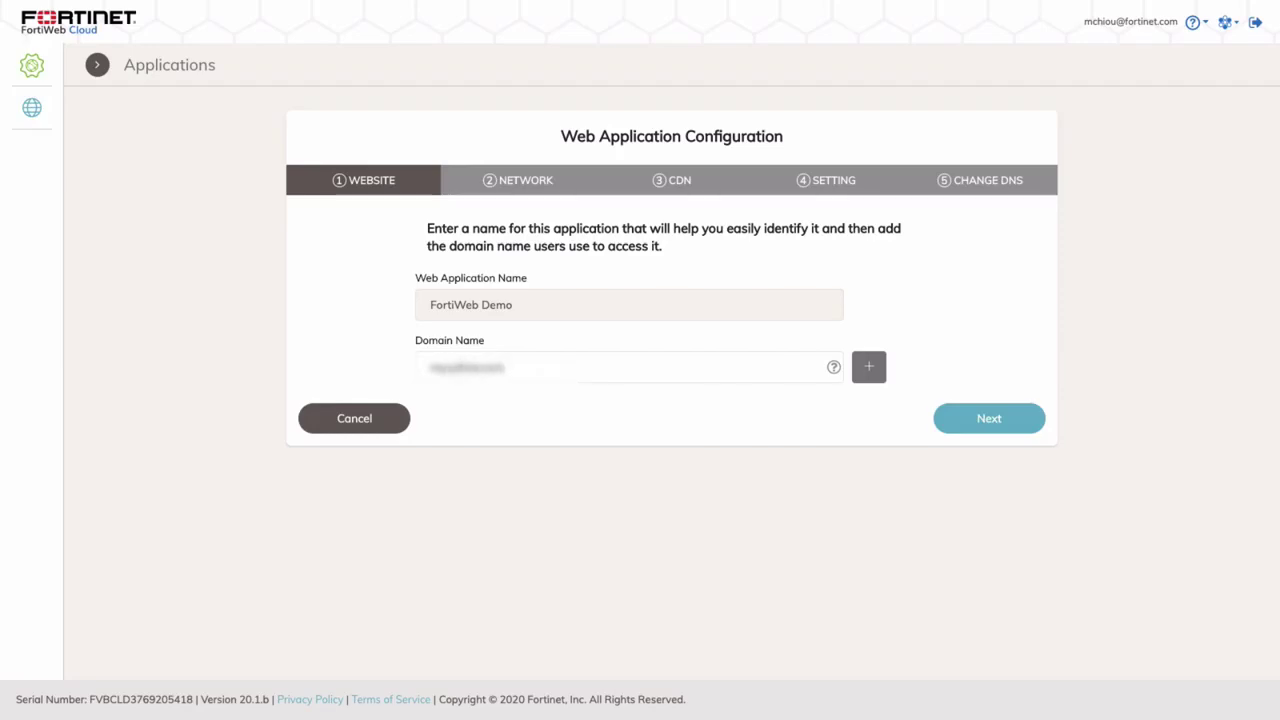
{"action": "key", "text": "Return"}
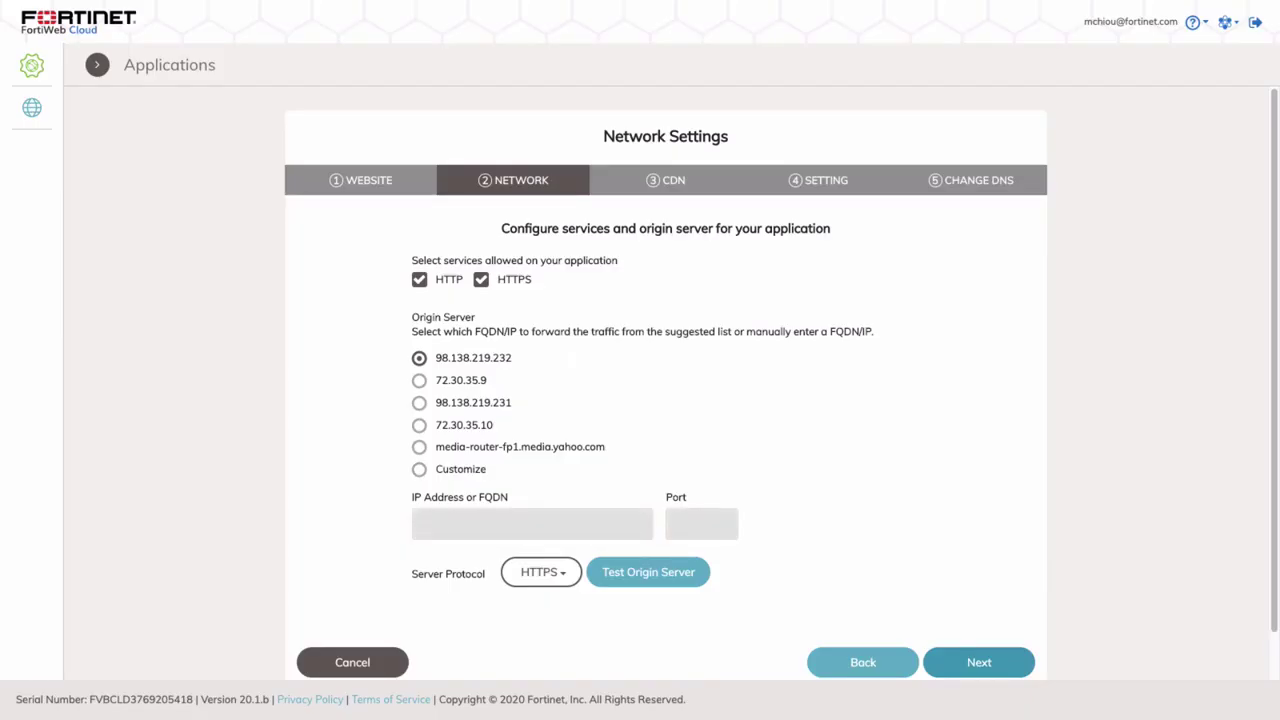
Step: Choose 98.138.219.232 as the HTTPS origin server instead of a custom one and test the connection
{"action": "left_click", "coordinate": [419, 469]}
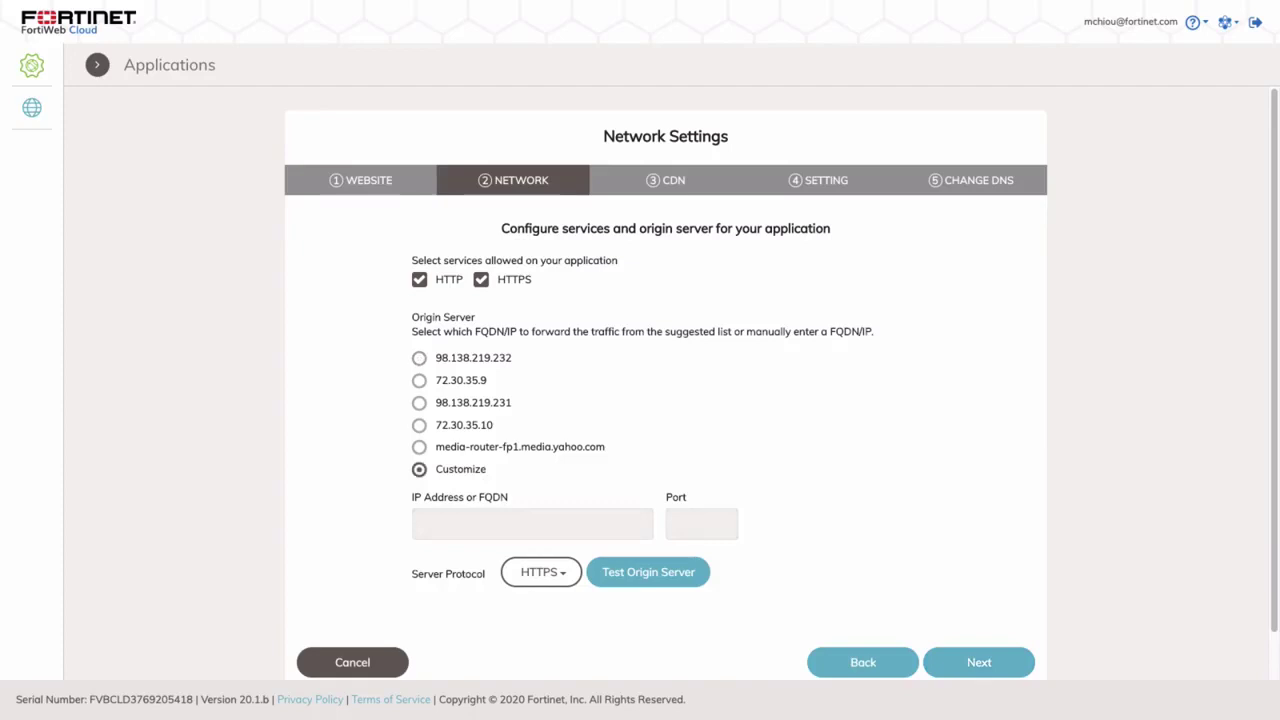
{"action": "left_click", "coordinate": [428, 524]}
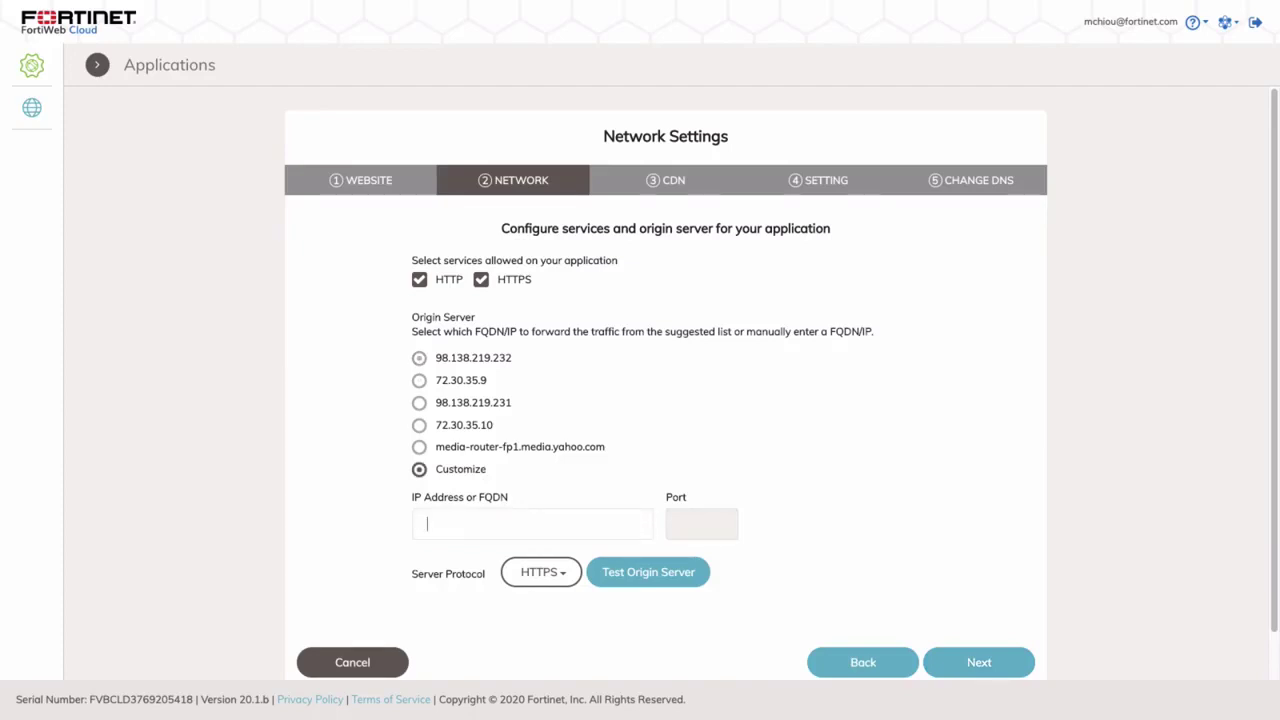
{"action": "left_click", "coordinate": [419, 358]}
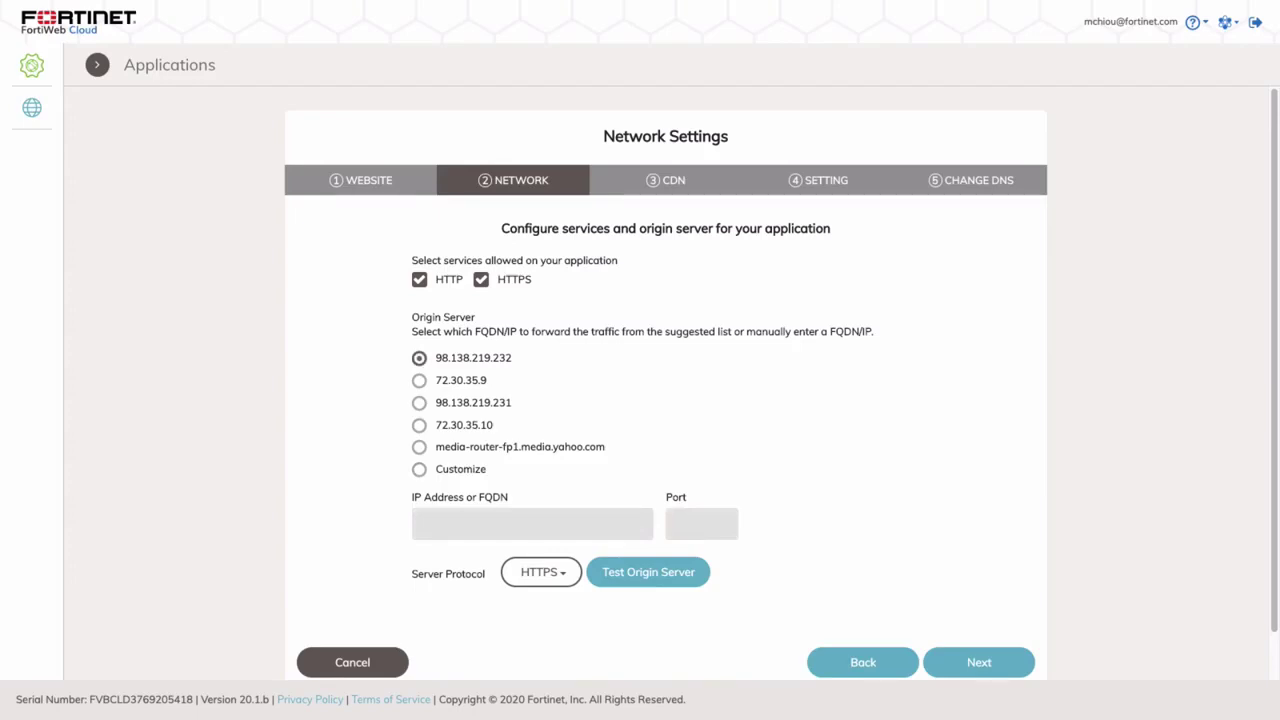
{"action": "left_click", "coordinate": [648, 572]}
Step: Advance to the application location step and review the US East (N. Virginia) region on the map
{"action": "left_click", "coordinate": [979, 662]}
{"action": "mouse_move", "coordinate": [501, 440]}
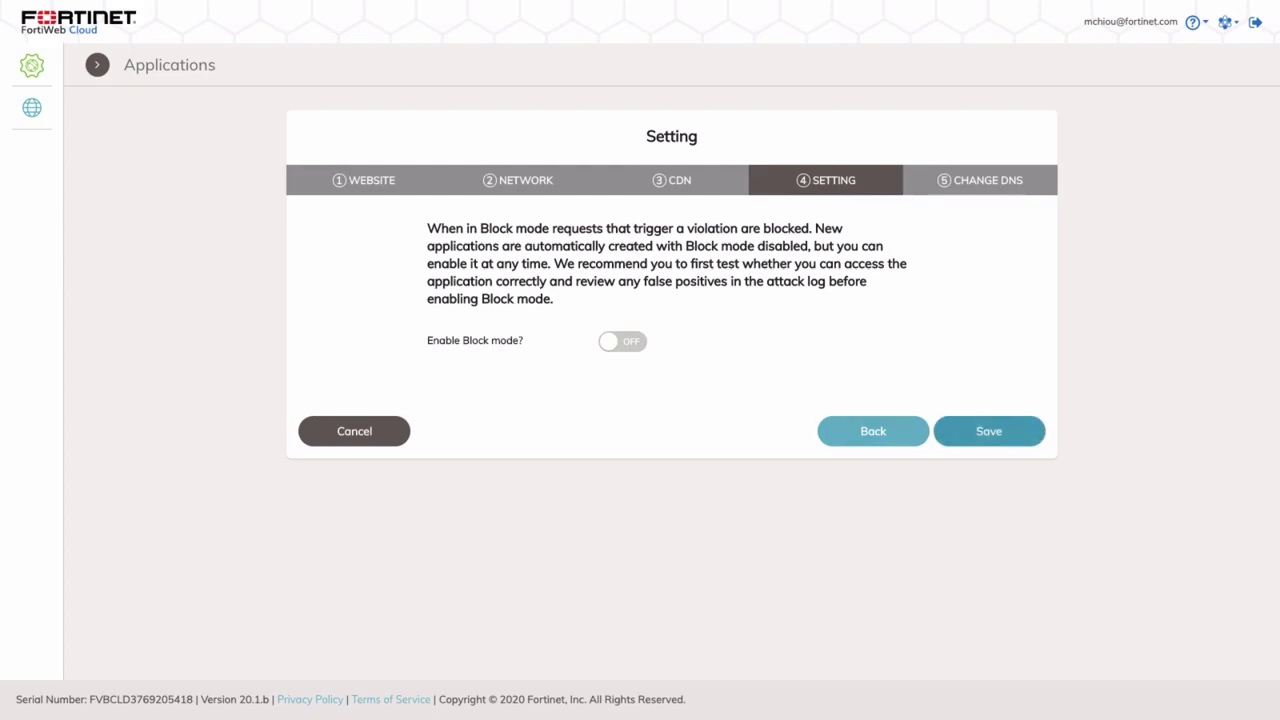
Step: Save FortiWeb Demo with Block mode disabled and dismiss the DNS CNAME instructions
{"action": "left_click", "coordinate": [989, 431]}
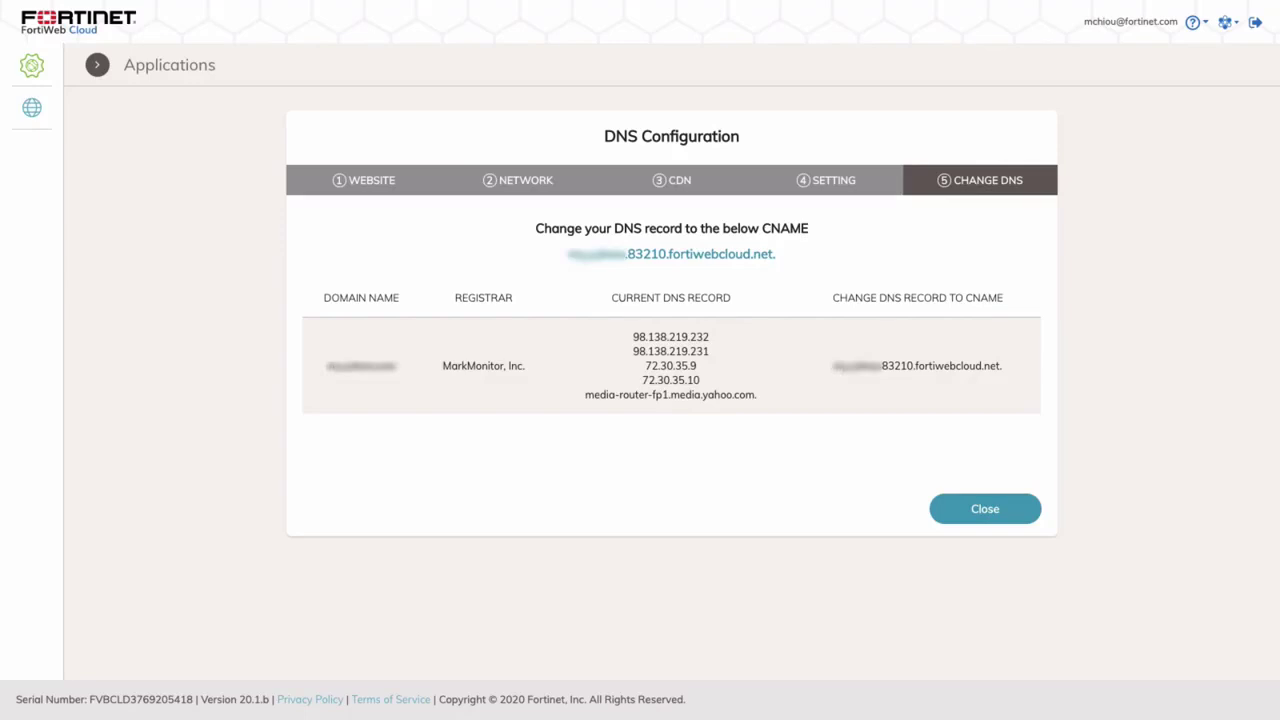
{"action": "key", "text": "Escape"}
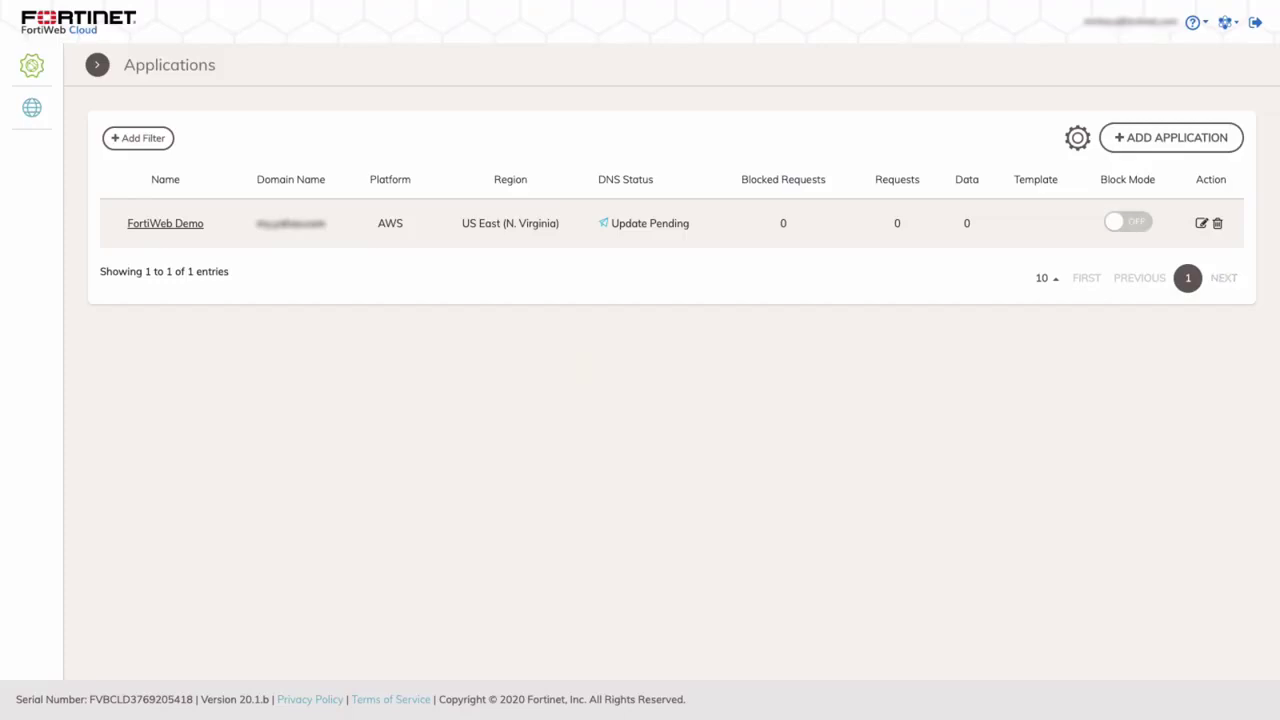
Step: Open the FortiWeb Demo (my.yahoo.com) dashboard from the Applications table
{"action": "mouse_move", "coordinate": [650, 223]}
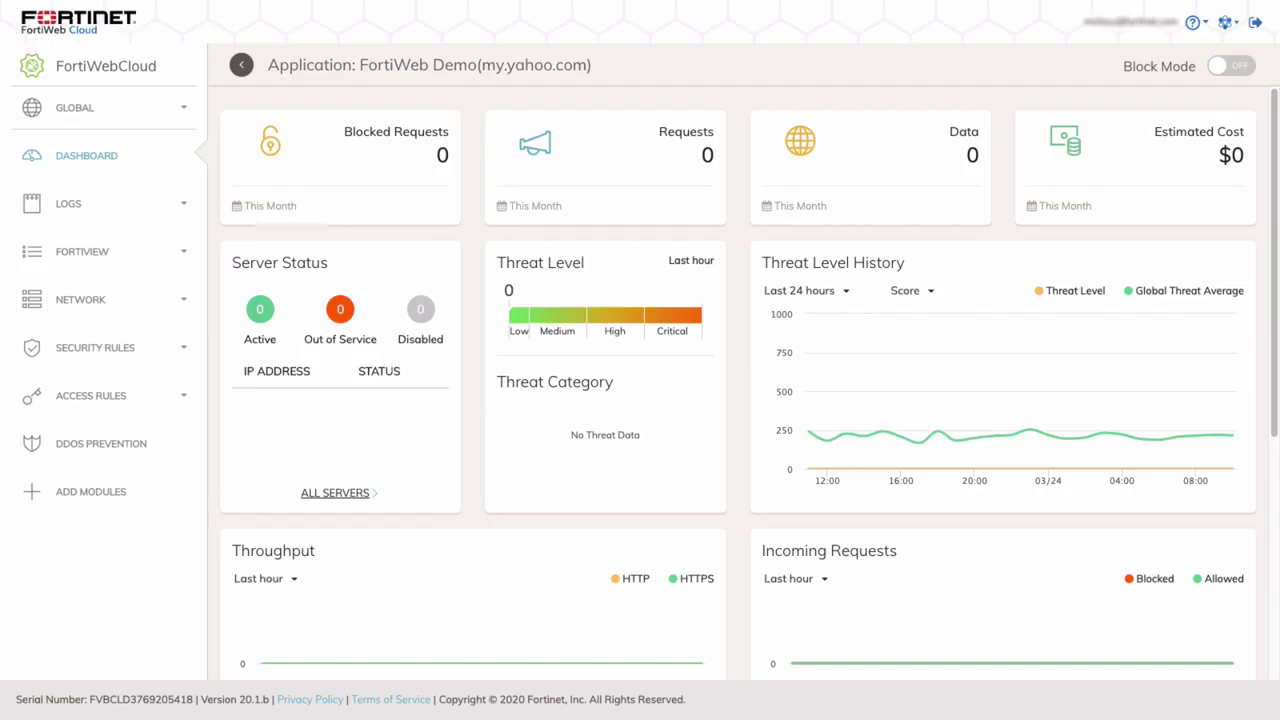
Step: Scroll through the FortiWeb Demo dashboard to inspect the server status and traffic charts
{"action": "scroll", "coordinate": [740, 380], "scroll_direction": "down", "scroll_amount": 4}
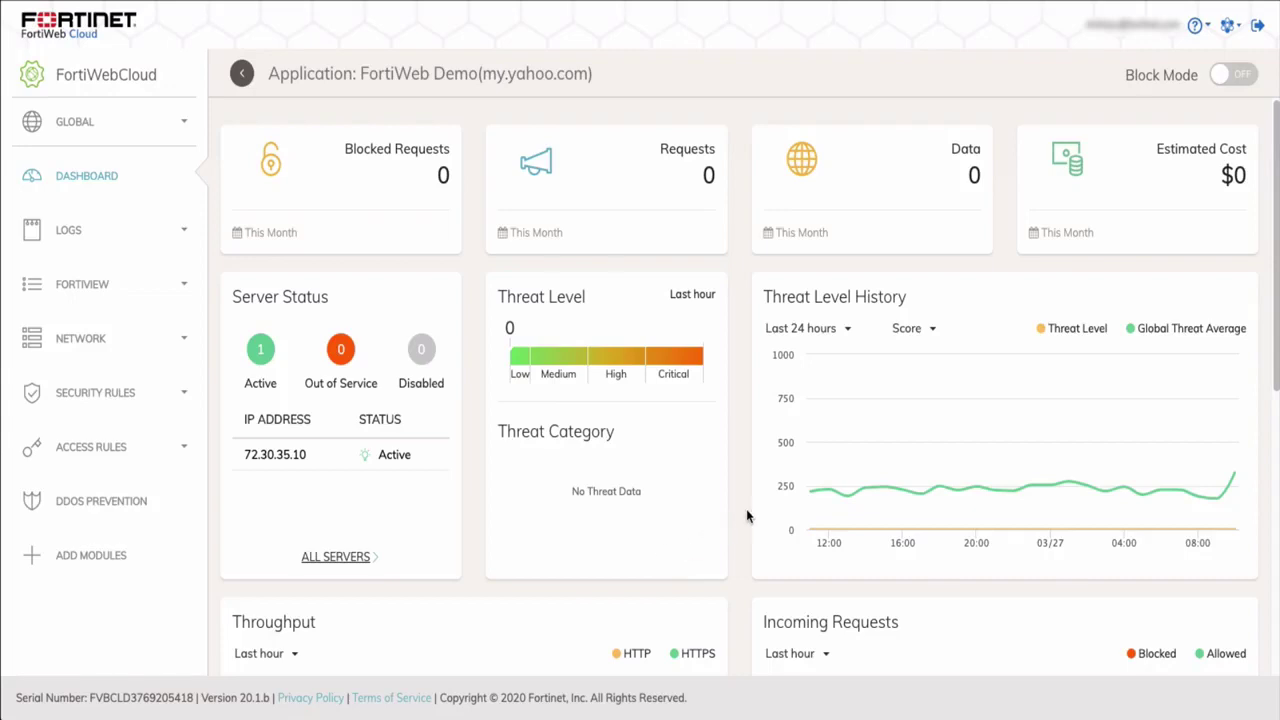
{"action": "mouse_move", "coordinate": [808, 500]}
{"action": "scroll", "coordinate": [745, 517], "scroll_direction": "down", "scroll_amount": 3}
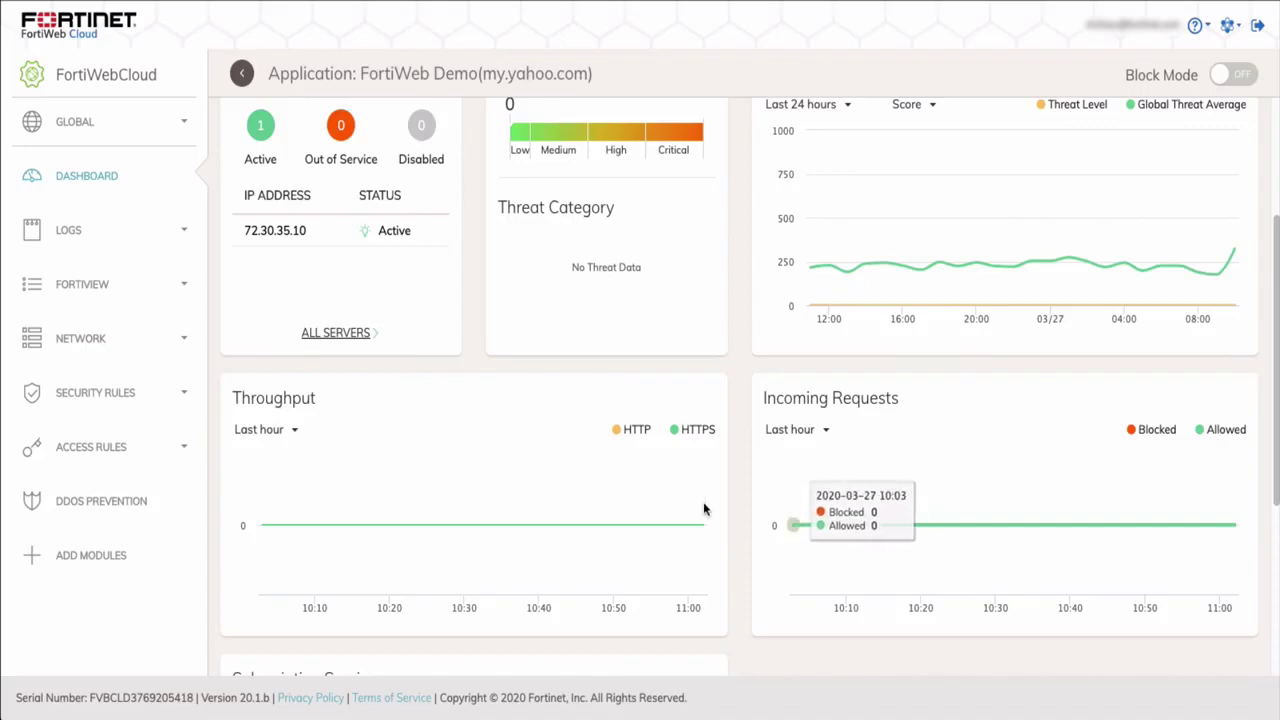
{"action": "mouse_move", "coordinate": [648, 525]}
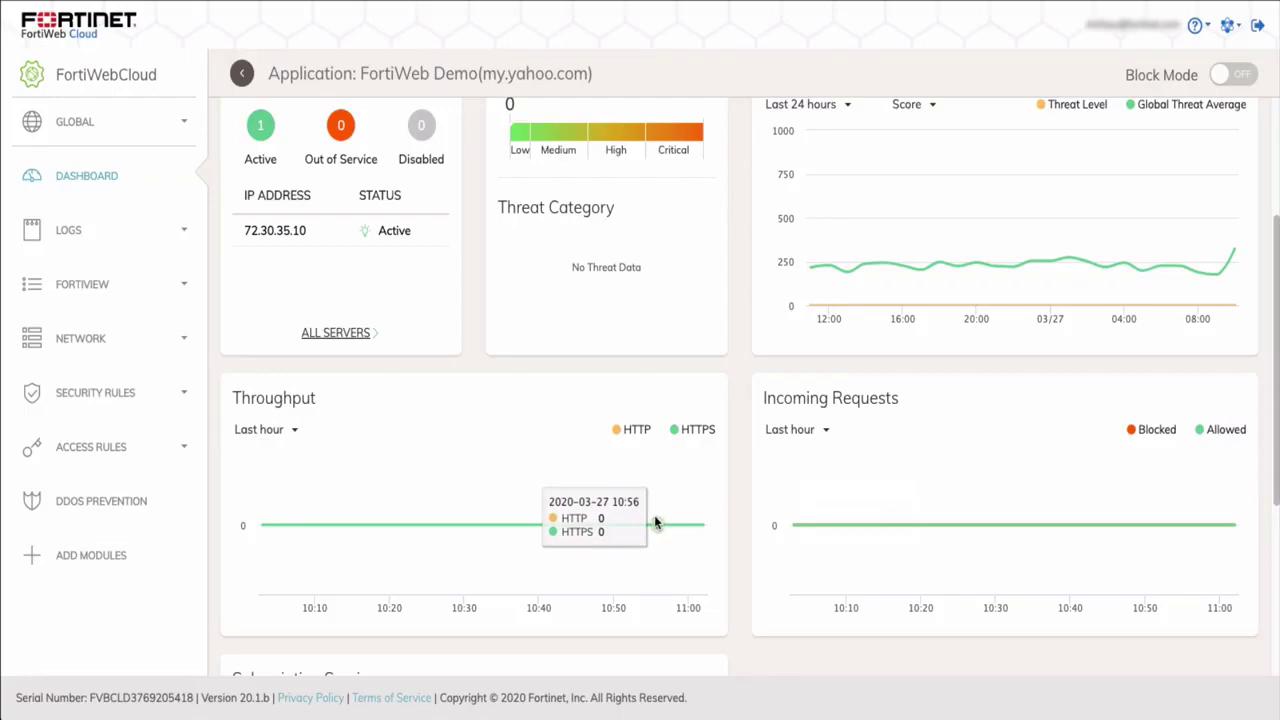
{"action": "scroll", "coordinate": [655, 520], "scroll_direction": "up", "scroll_amount": 1}
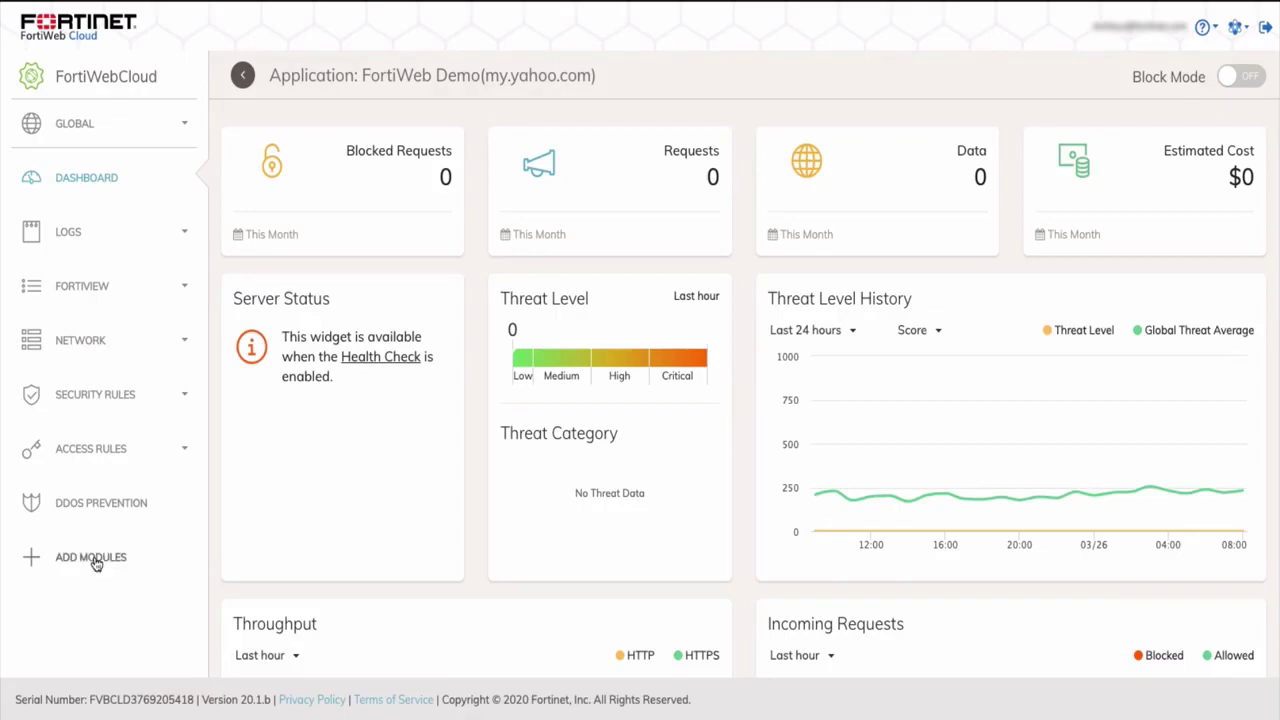
Step: In Add Modules, turn on Anomaly Detection, Information Leakage, File Protection and MITB Protection
{"action": "left_click", "coordinate": [96, 560]}
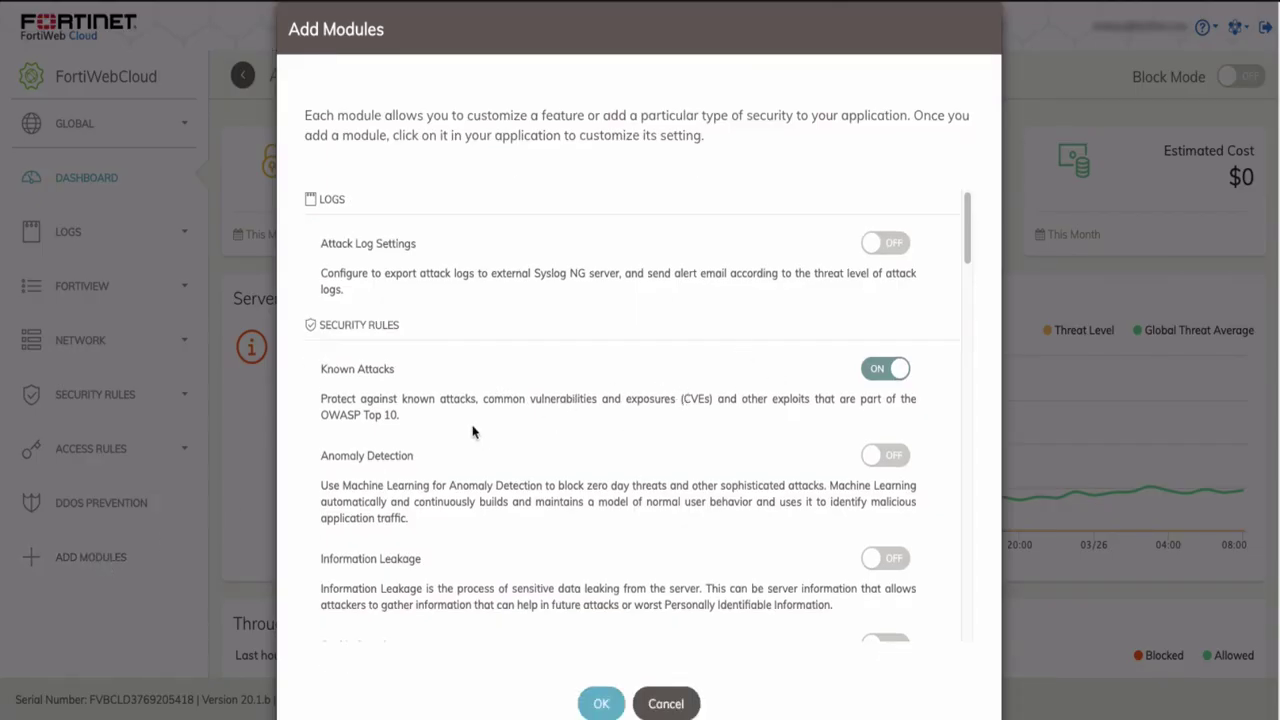
{"action": "left_click", "coordinate": [894, 458]}
{"action": "scroll", "coordinate": [893, 462], "scroll_direction": "down", "scroll_amount": 1}
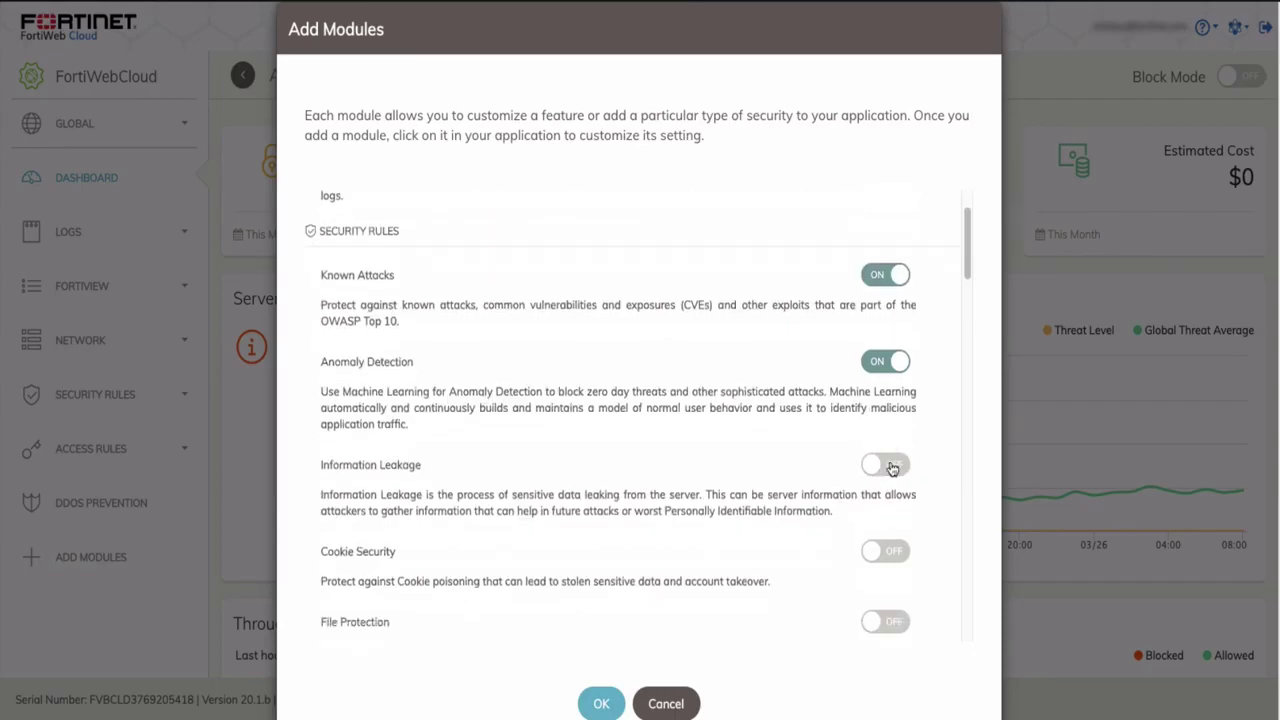
{"action": "left_click", "coordinate": [891, 464]}
{"action": "scroll", "coordinate": [892, 462], "scroll_direction": "down", "scroll_amount": 2}
{"action": "left_click", "coordinate": [893, 460]}
{"action": "scroll", "coordinate": [893, 460], "scroll_direction": "down", "scroll_amount": 5}
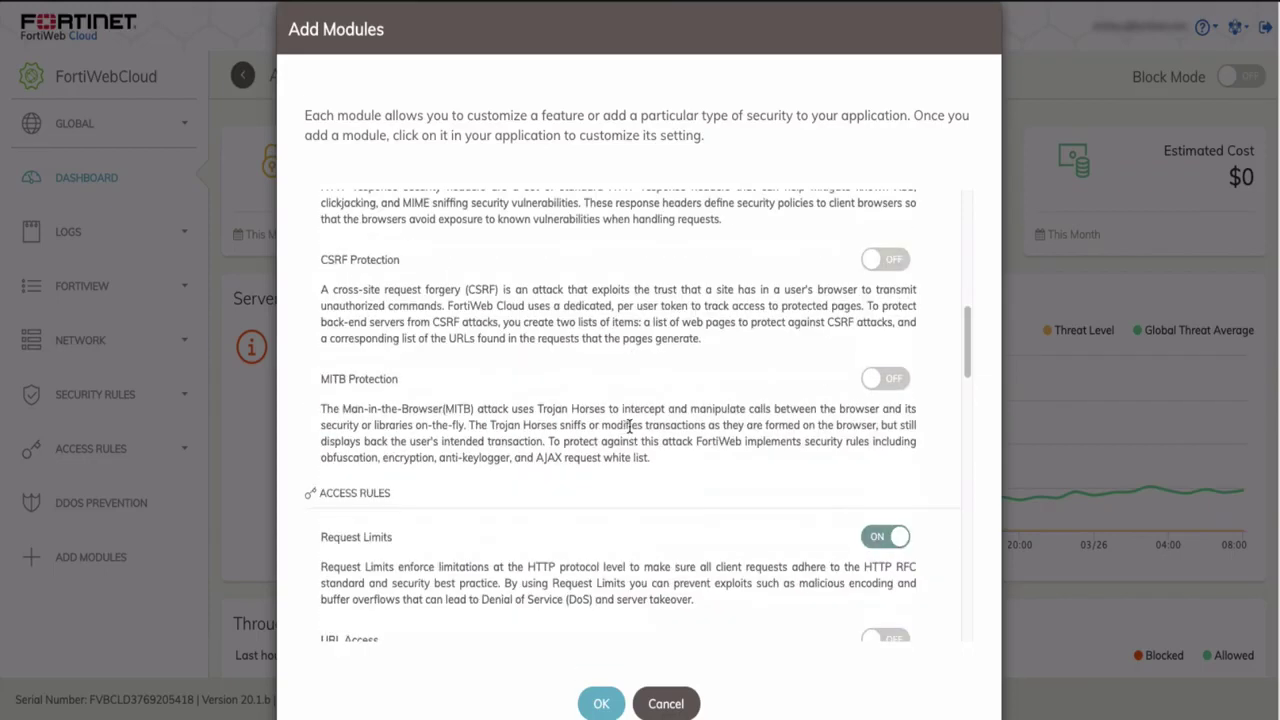
{"action": "left_click", "coordinate": [893, 382]}
Step: Turn on the Biometrics Based Detection, Threshold Based Detection and Bot Deception bot modules
{"action": "scroll", "coordinate": [865, 418], "scroll_direction": "down", "scroll_amount": 2}
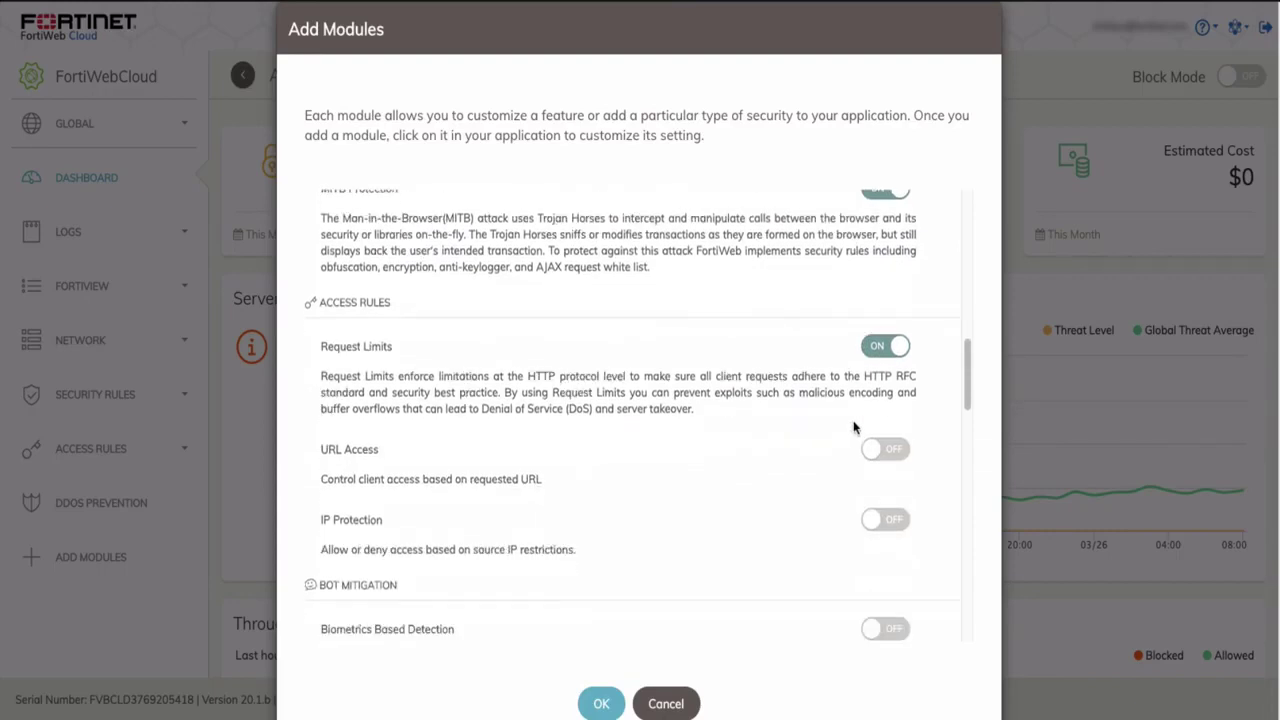
{"action": "scroll", "coordinate": [855, 426], "scroll_direction": "down", "scroll_amount": 1}
{"action": "scroll", "coordinate": [859, 426], "scroll_direction": "down", "scroll_amount": 4}
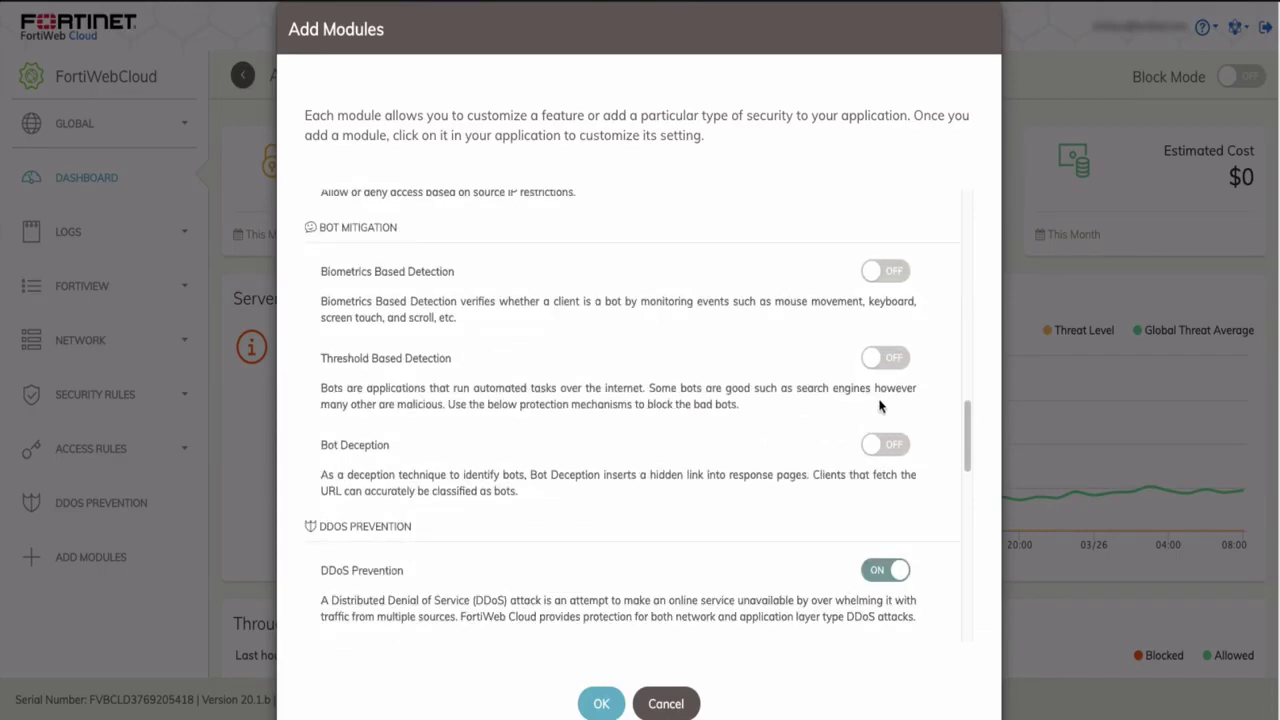
{"action": "left_click", "coordinate": [890, 270]}
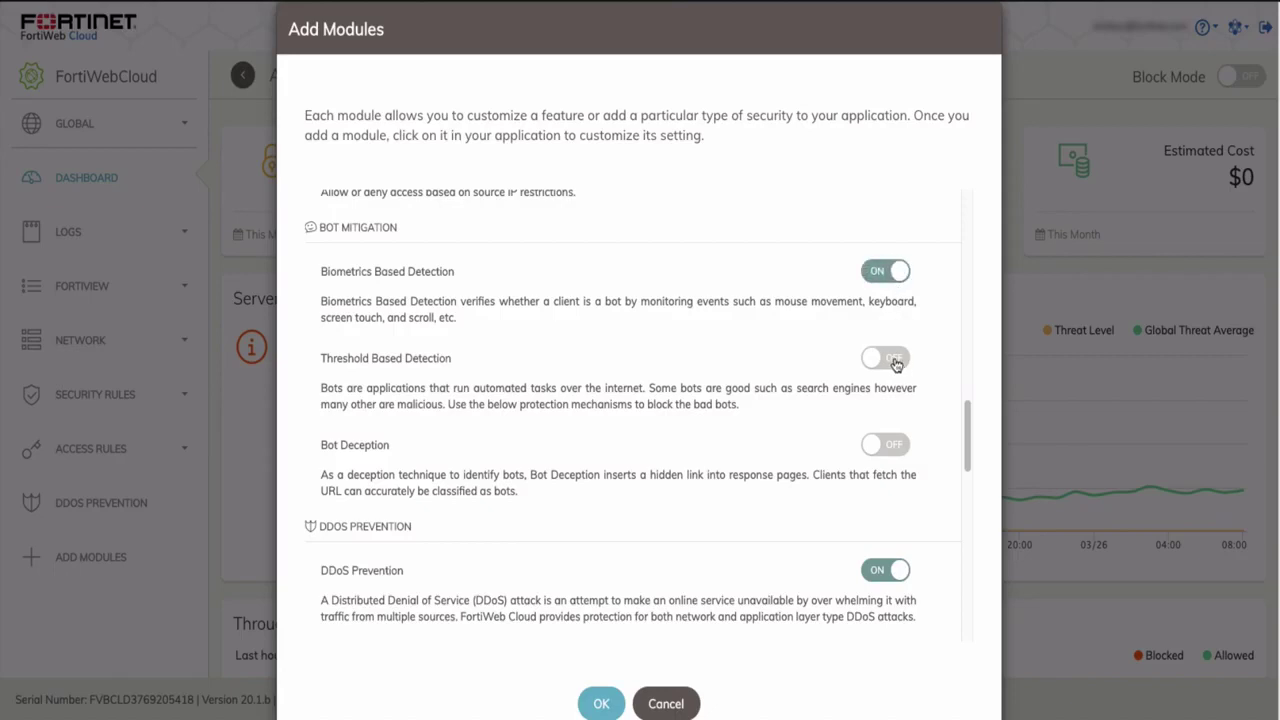
{"action": "left_click", "coordinate": [896, 362]}
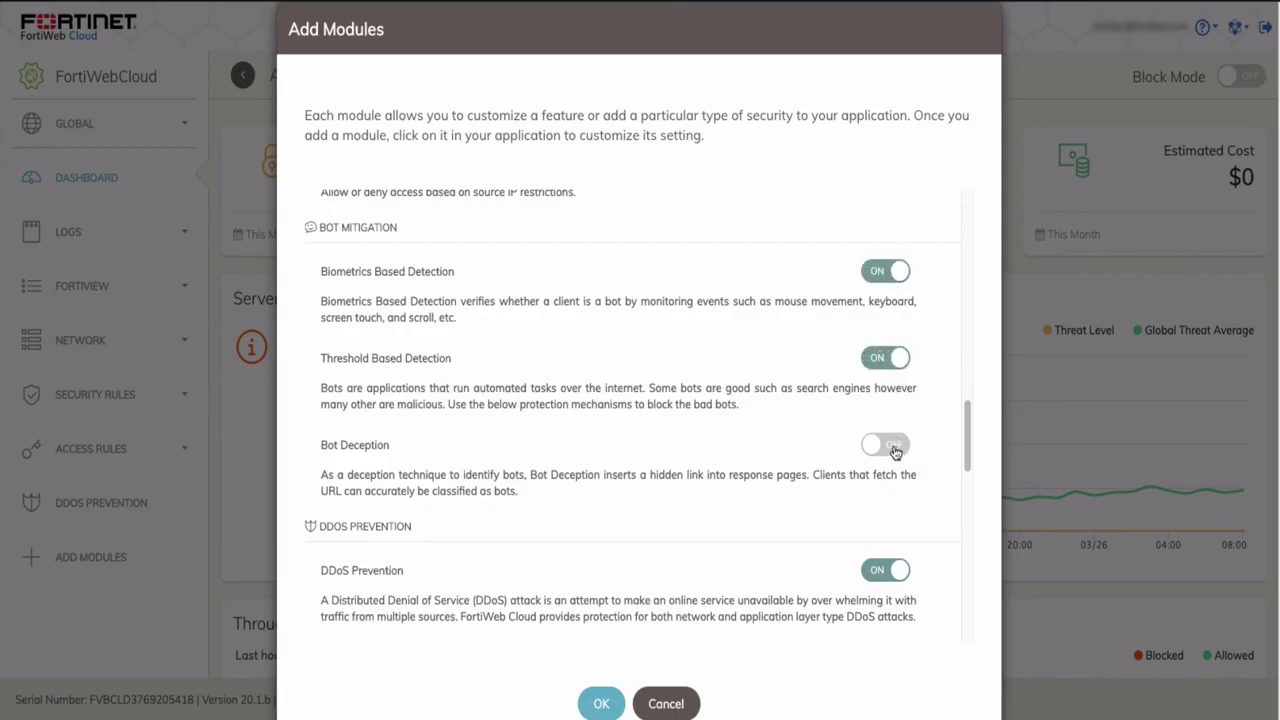
{"action": "left_click", "coordinate": [895, 452]}
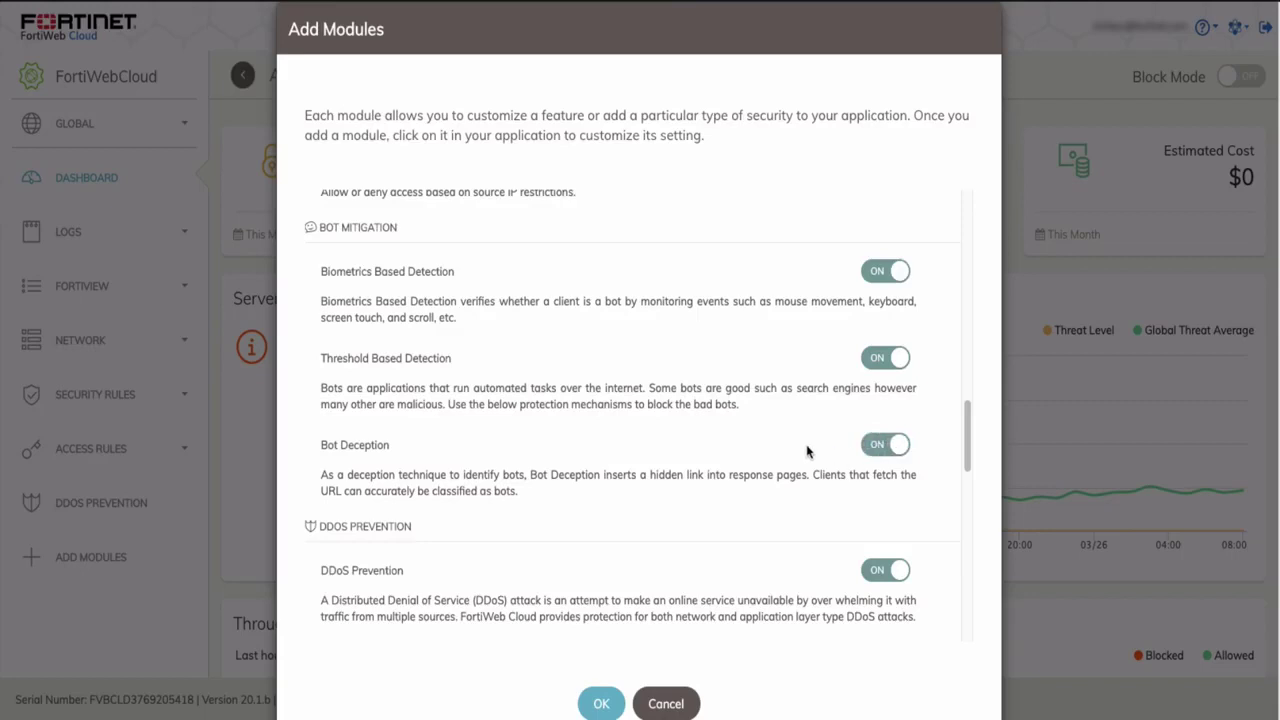
Step: Further down the list, turn on Account Takeover and Rewriting Requests
{"action": "scroll", "coordinate": [895, 510], "scroll_direction": "down", "scroll_amount": 1}
{"action": "scroll", "coordinate": [895, 510], "scroll_direction": "down", "scroll_amount": 1}
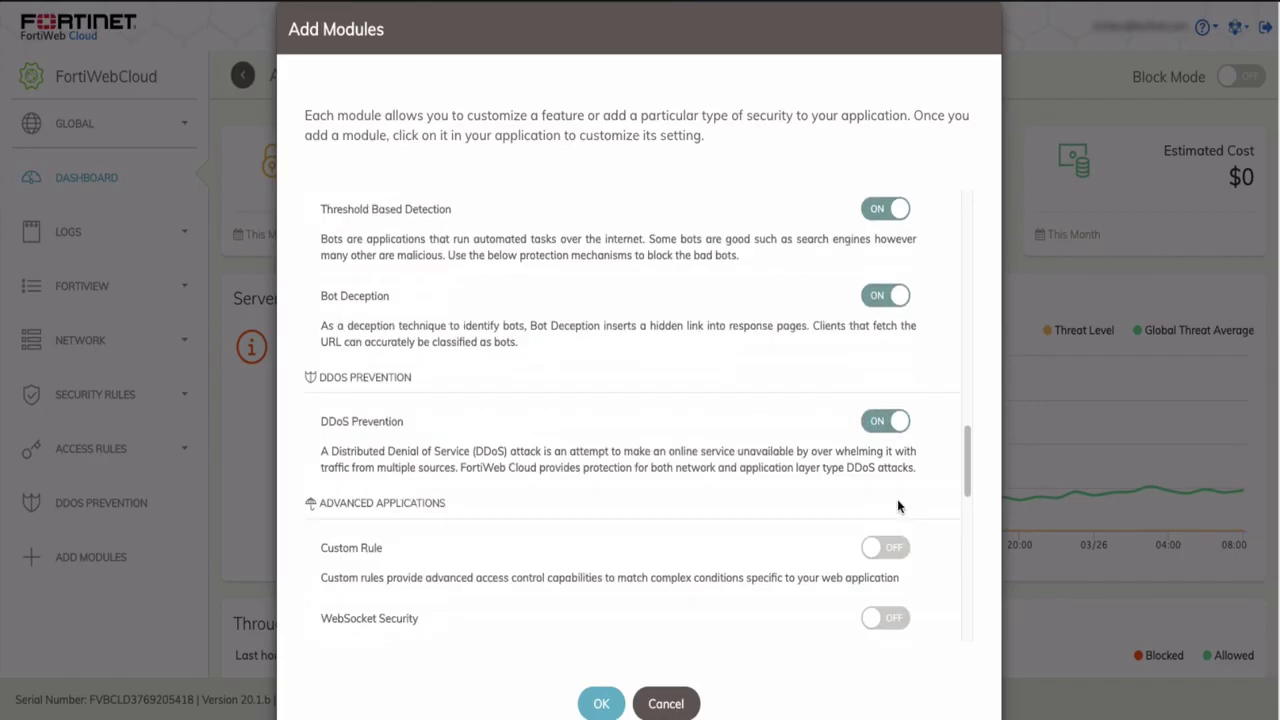
{"action": "scroll", "coordinate": [897, 505], "scroll_direction": "down", "scroll_amount": 2}
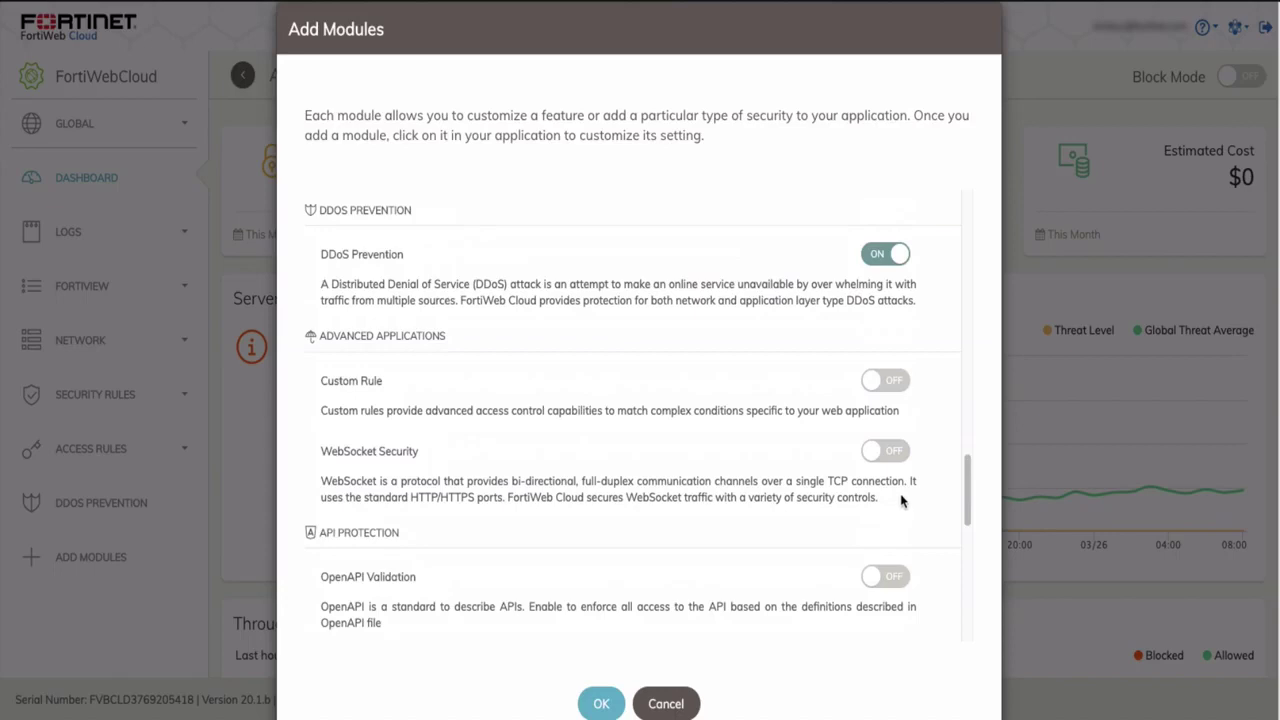
{"action": "scroll", "coordinate": [902, 498], "scroll_direction": "down", "scroll_amount": 1}
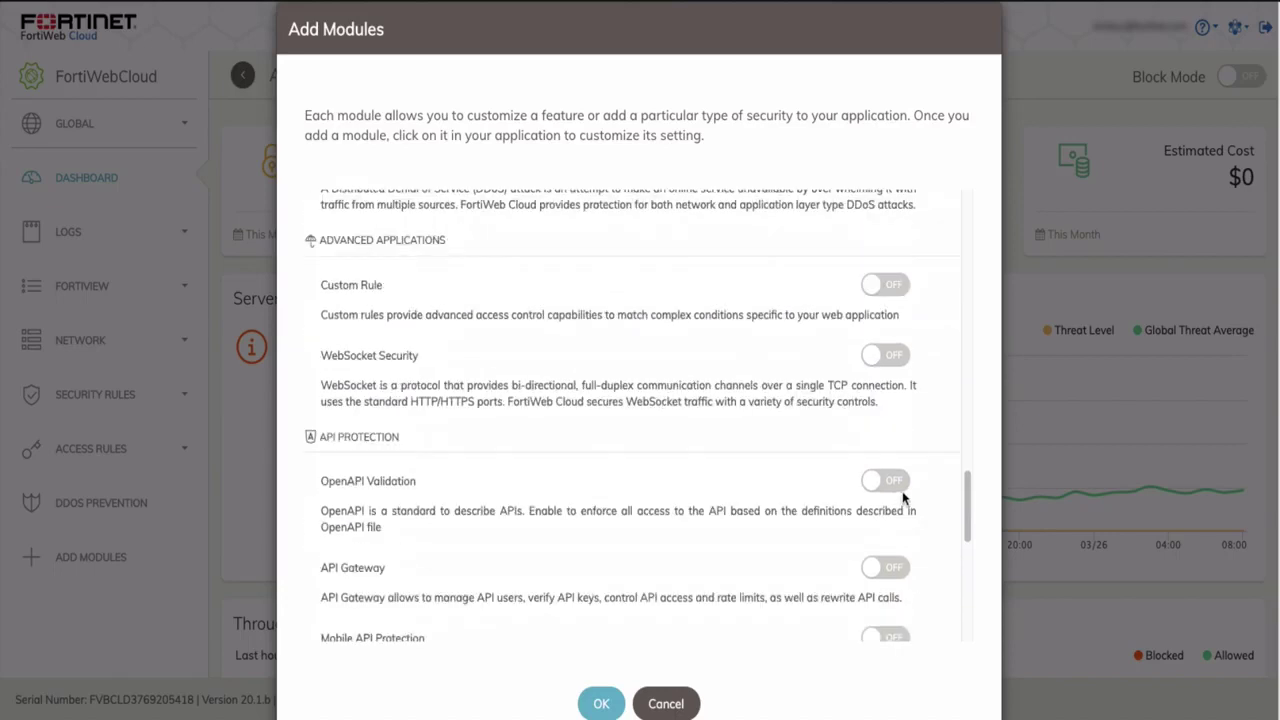
{"action": "scroll", "coordinate": [902, 498], "scroll_direction": "down", "scroll_amount": 2}
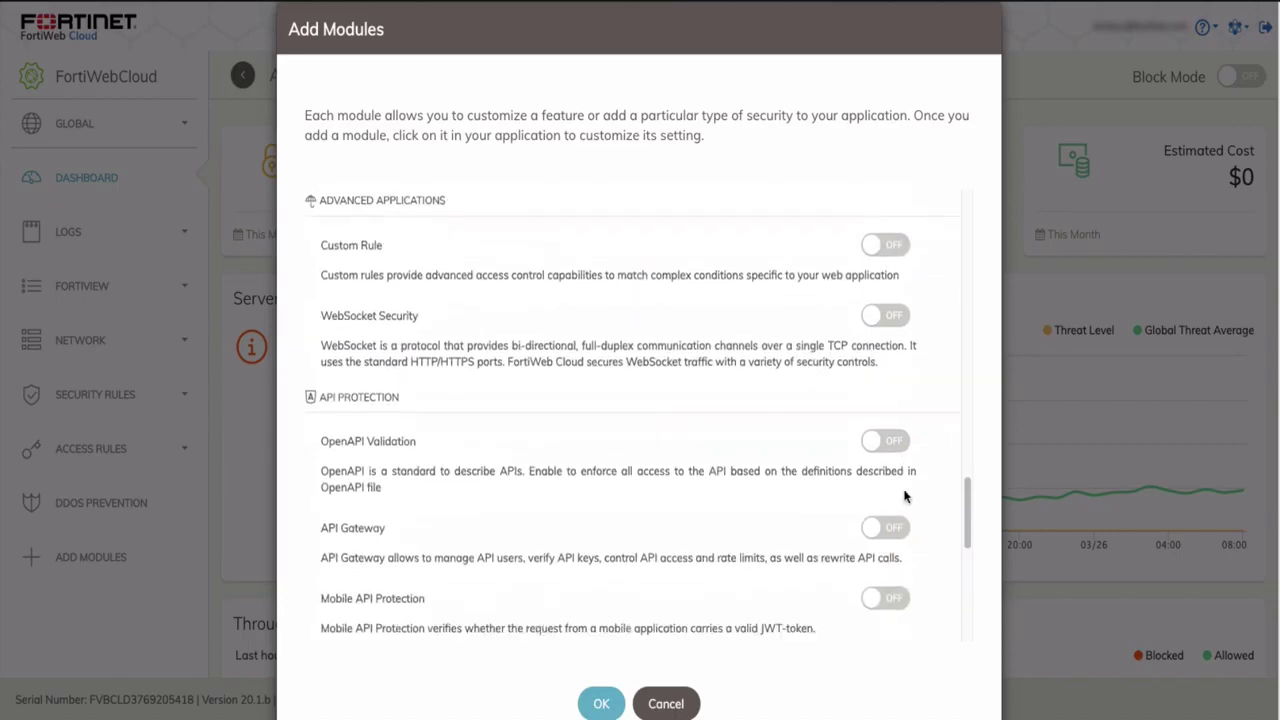
{"action": "scroll", "coordinate": [905, 498], "scroll_direction": "down", "scroll_amount": 1}
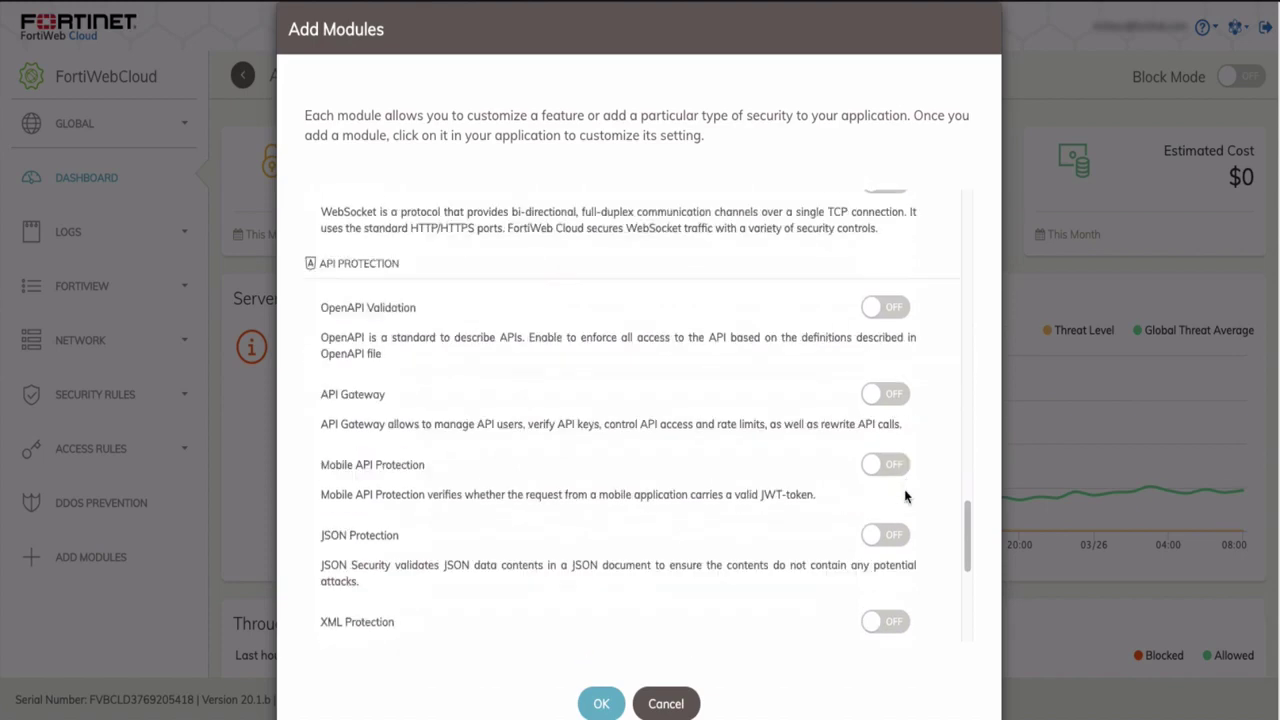
{"action": "scroll", "coordinate": [906, 498], "scroll_direction": "down", "scroll_amount": 1}
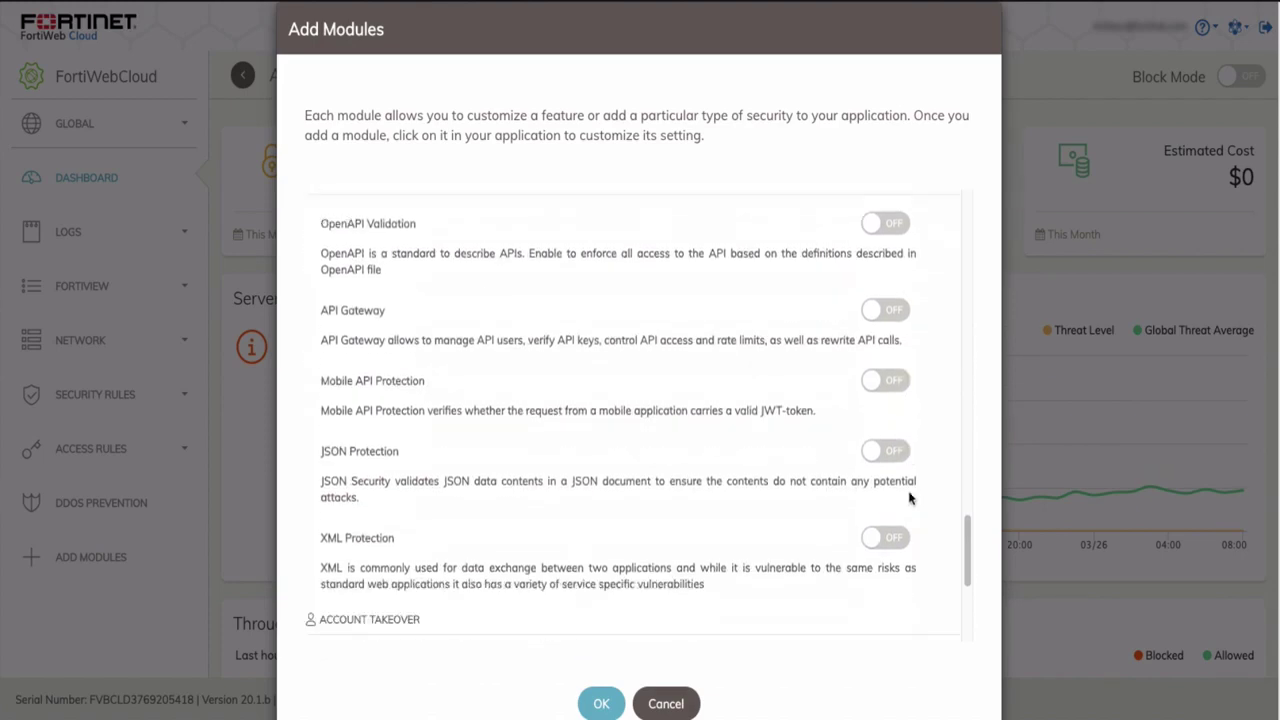
{"action": "scroll", "coordinate": [910, 497], "scroll_direction": "down", "scroll_amount": 3}
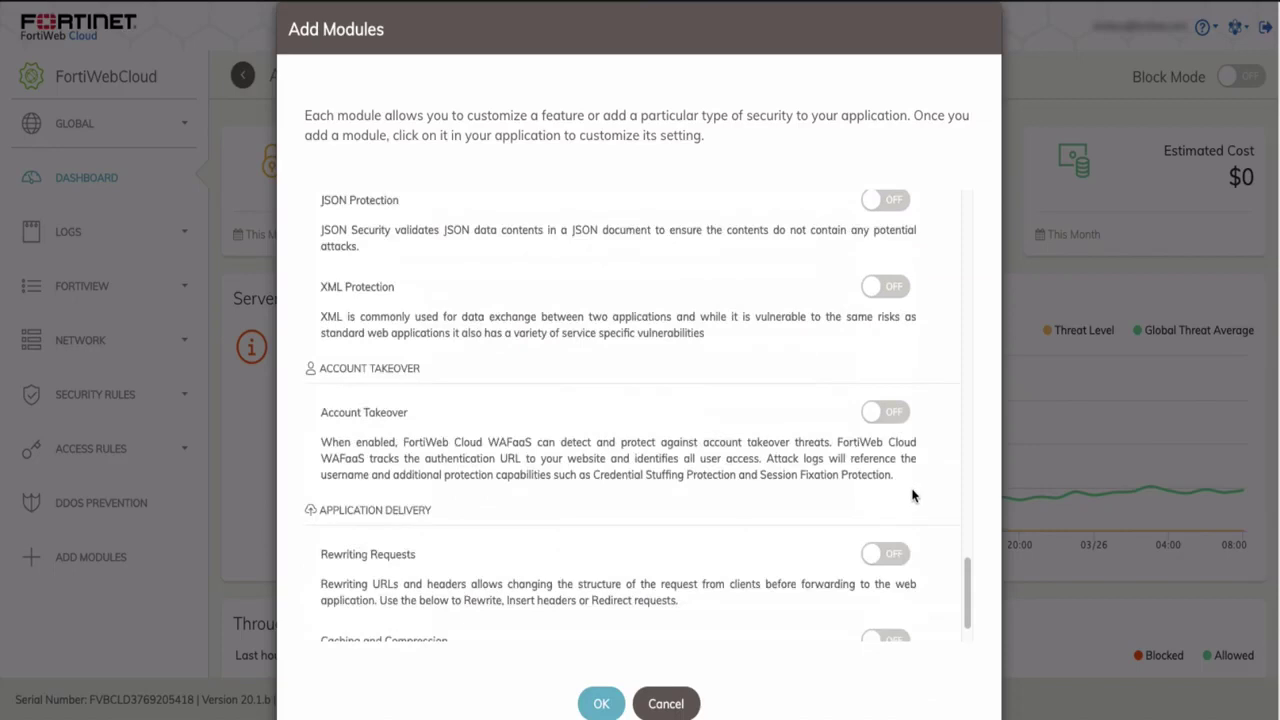
{"action": "scroll", "coordinate": [912, 495], "scroll_direction": "down", "scroll_amount": 1}
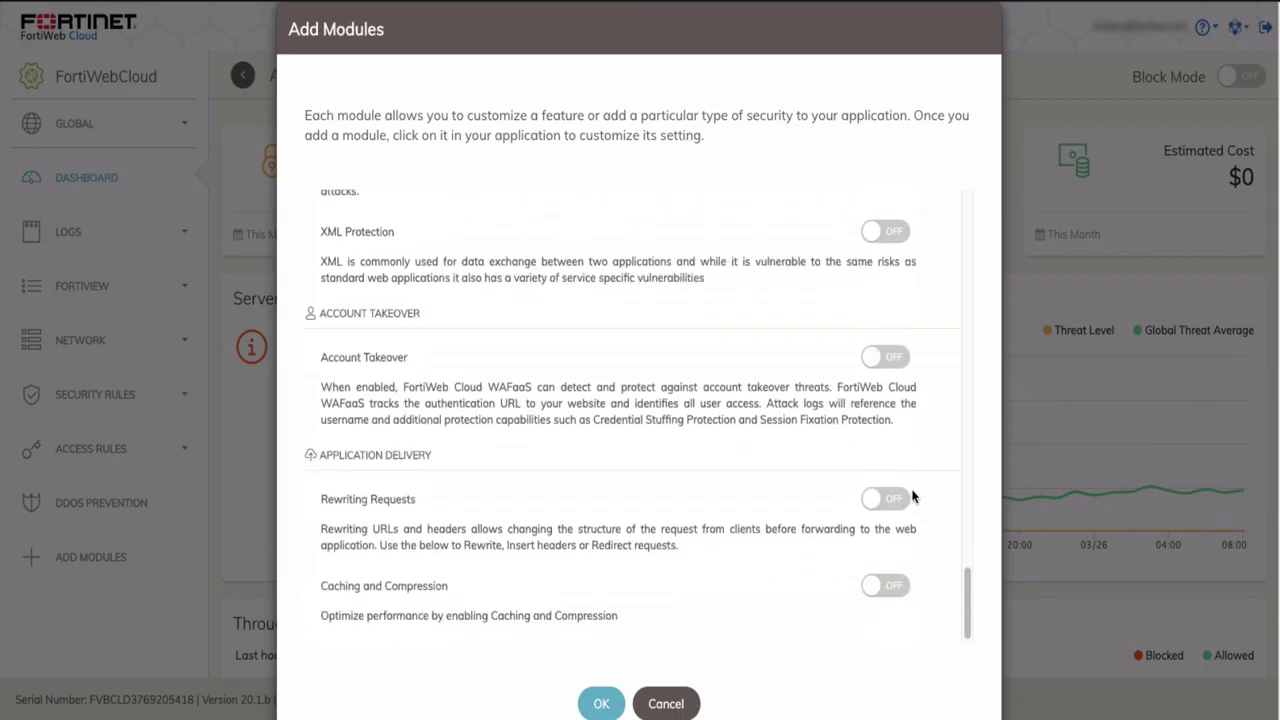
{"action": "left_click", "coordinate": [889, 358]}
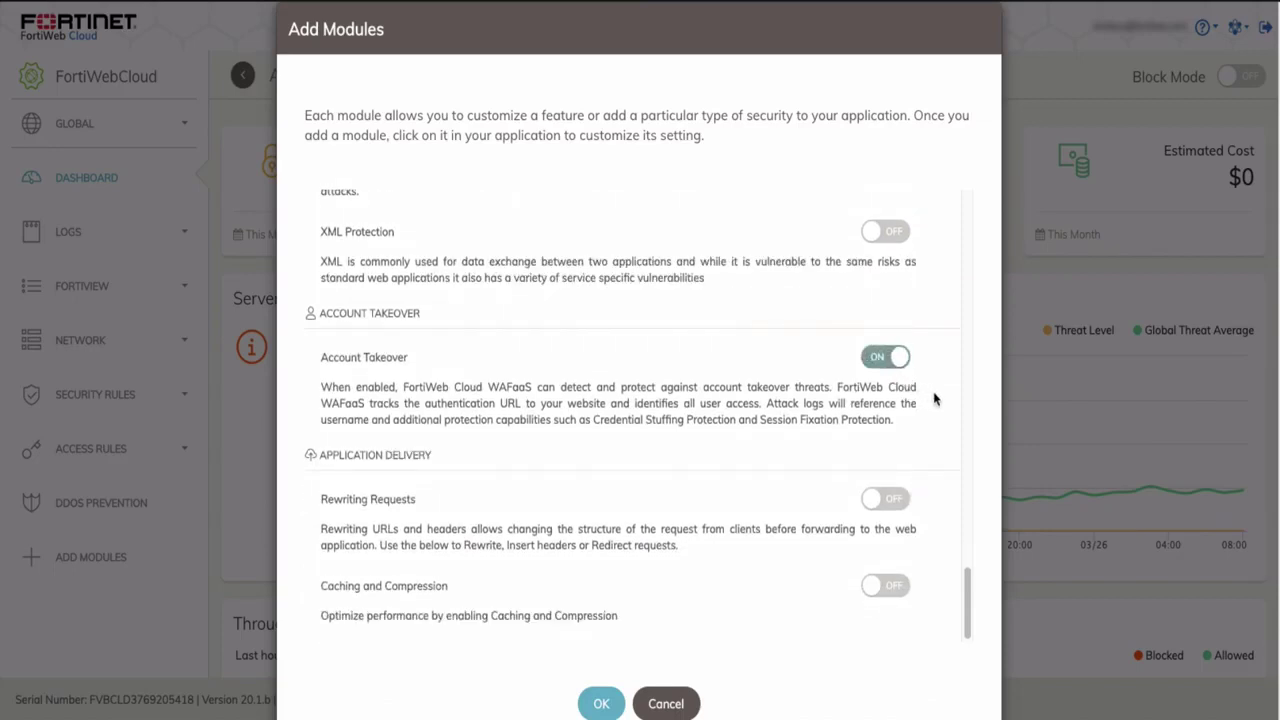
{"action": "scroll", "coordinate": [935, 399], "scroll_direction": "down", "scroll_amount": 1}
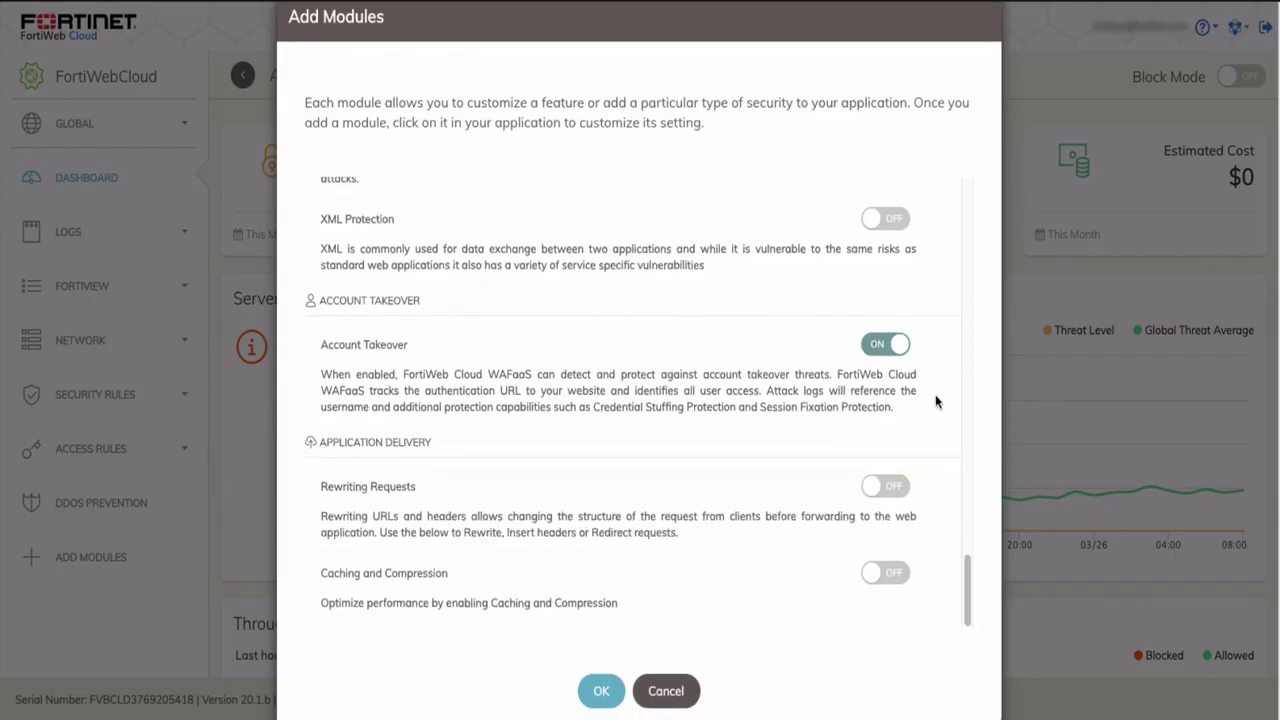
{"action": "left_click", "coordinate": [891, 488]}
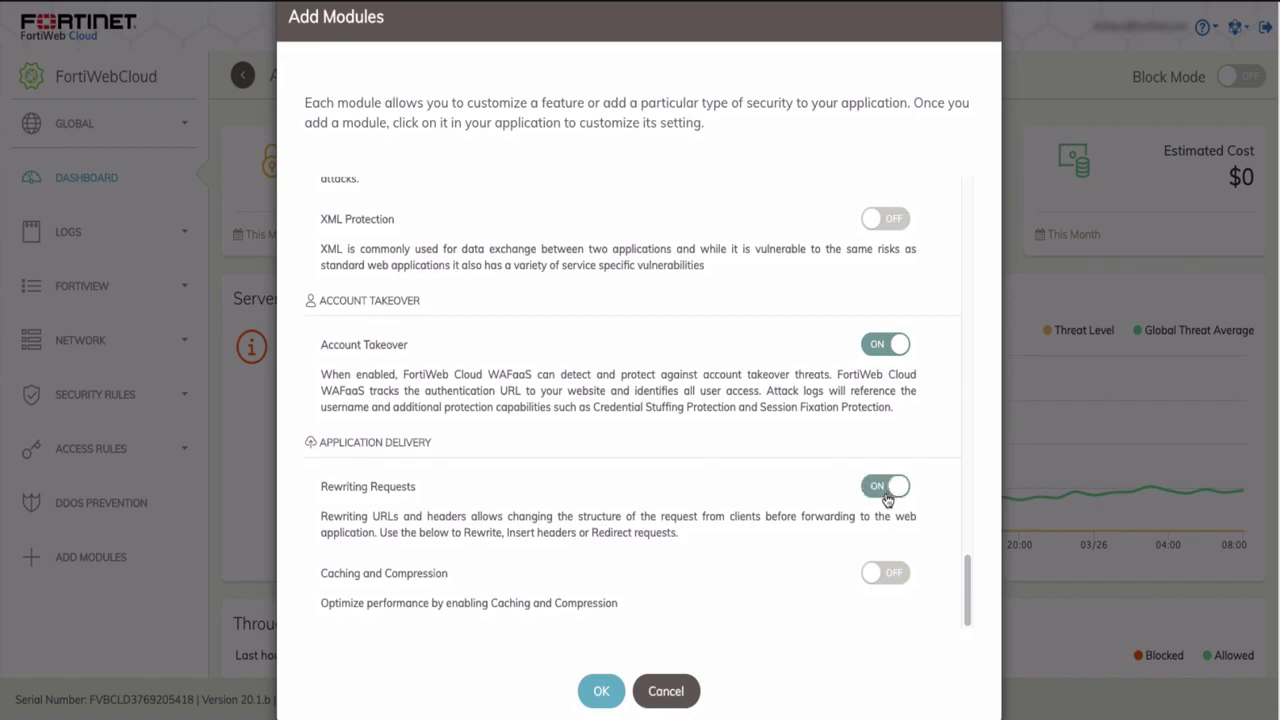
Step: Save the module selection and open Anomaly Detection under Security Rules
{"action": "left_click", "coordinate": [600, 689]}
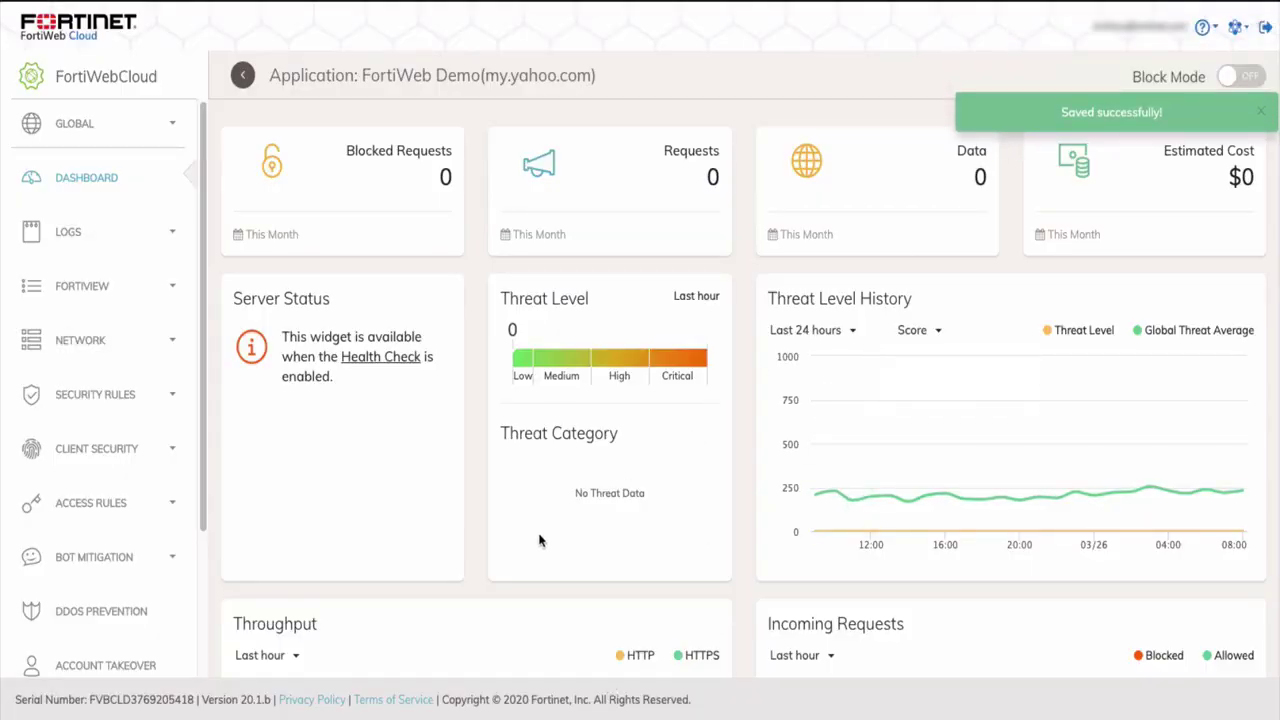
{"action": "scroll", "coordinate": [183, 503], "scroll_direction": "down", "scroll_amount": 5}
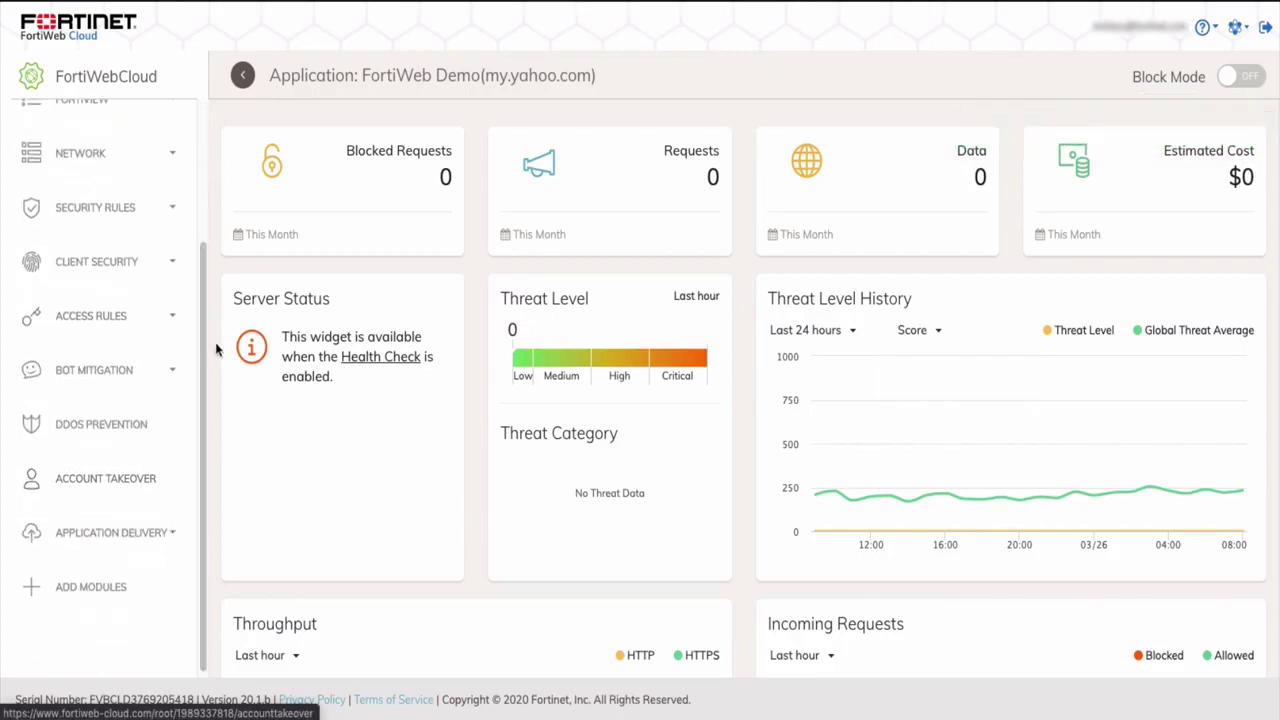
{"action": "left_click", "coordinate": [174, 213]}
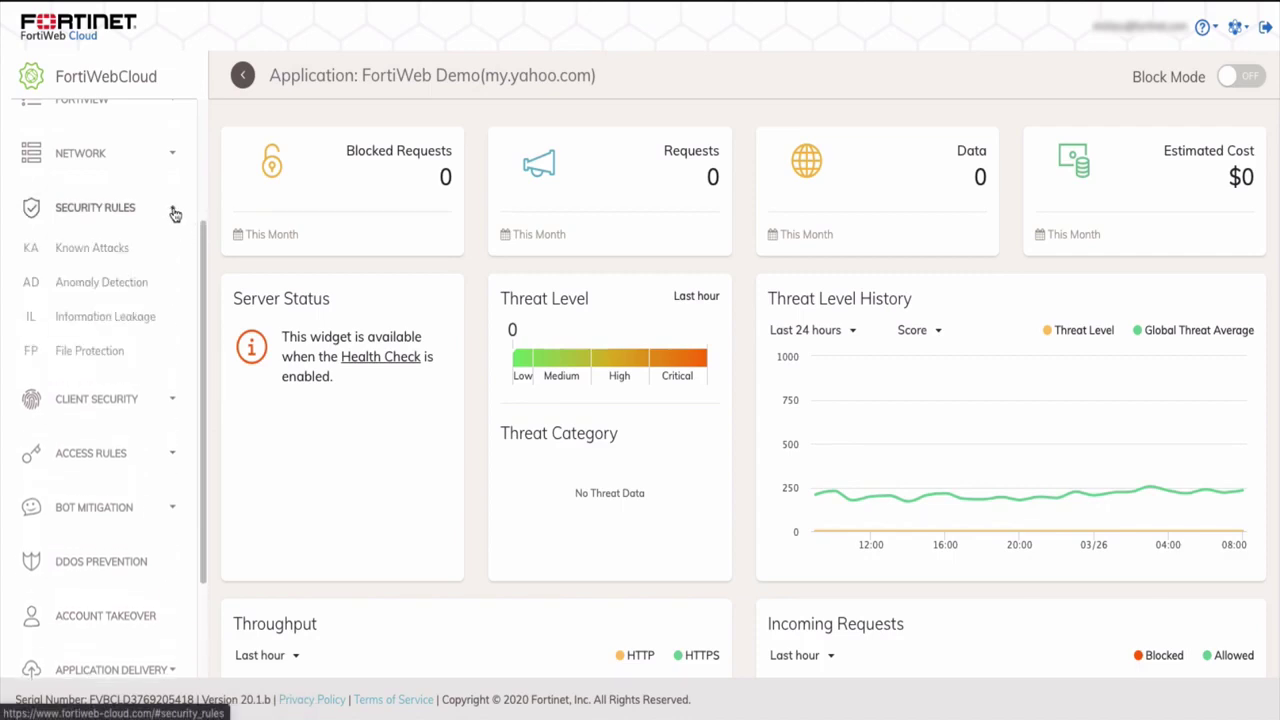
{"action": "left_click", "coordinate": [125, 287]}
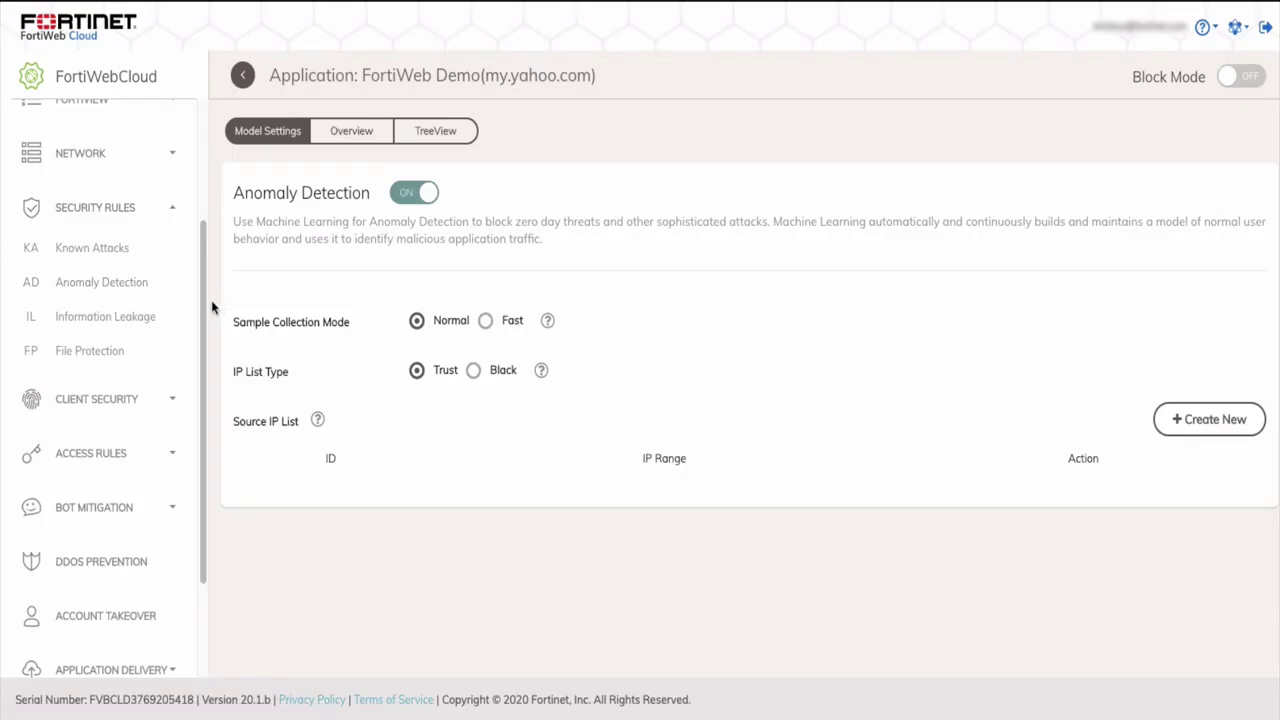
Step: Review Information Leakage settings, then open File Protection showing all three scans off and 0 KB limit
{"action": "left_click", "coordinate": [127, 318]}
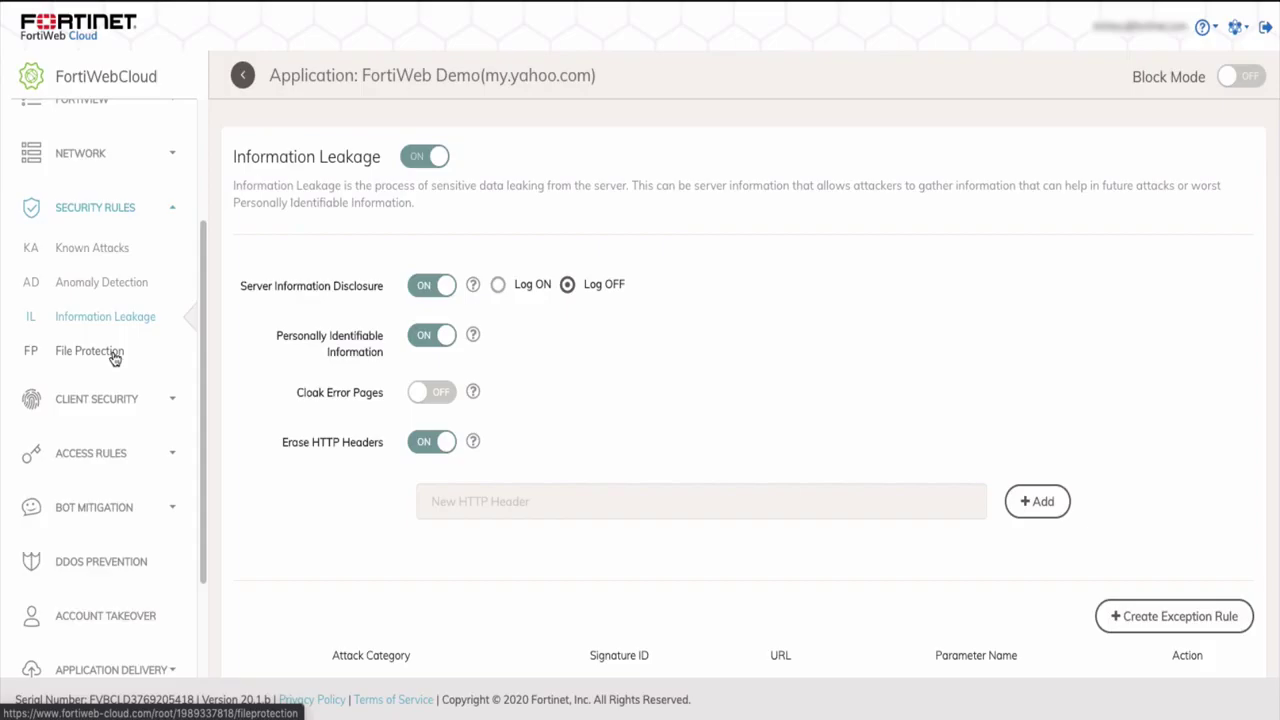
{"action": "left_click", "coordinate": [112, 352]}
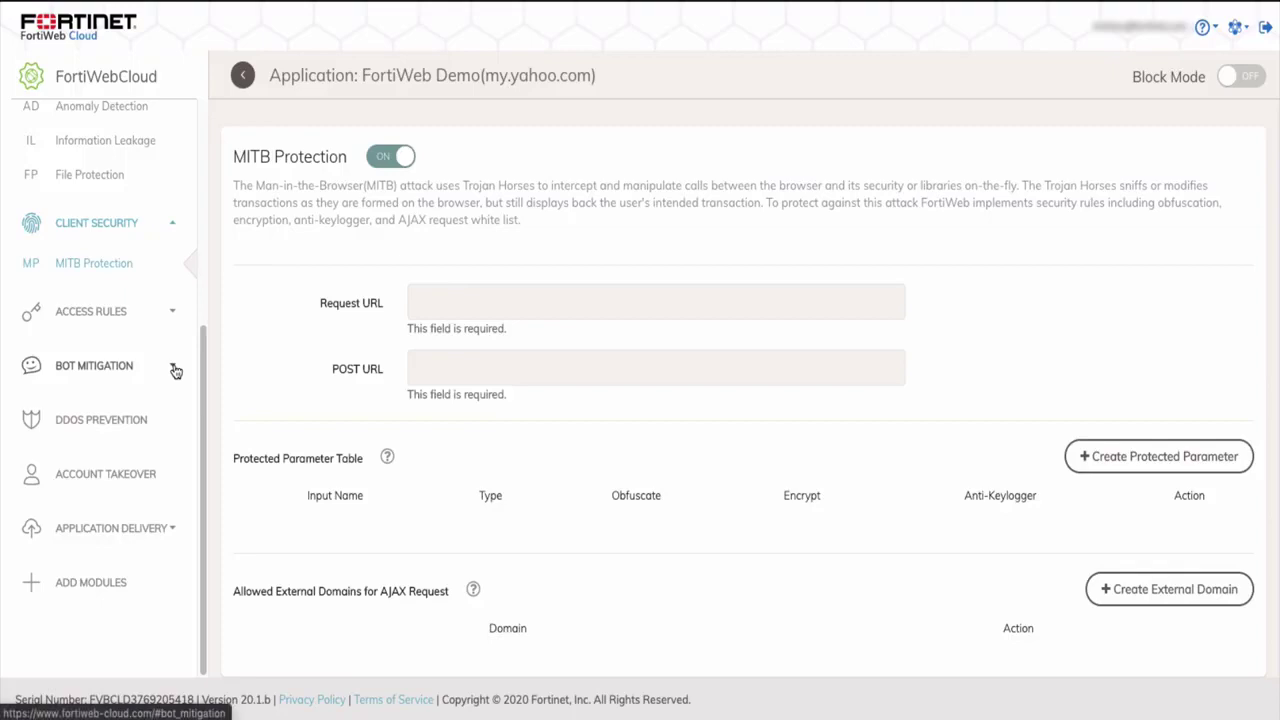
Step: Review the Biometrics Based Detection, Threshold Based Detection and Bot Deception pages under Bot Mitigation
{"action": "left_click", "coordinate": [175, 371]}
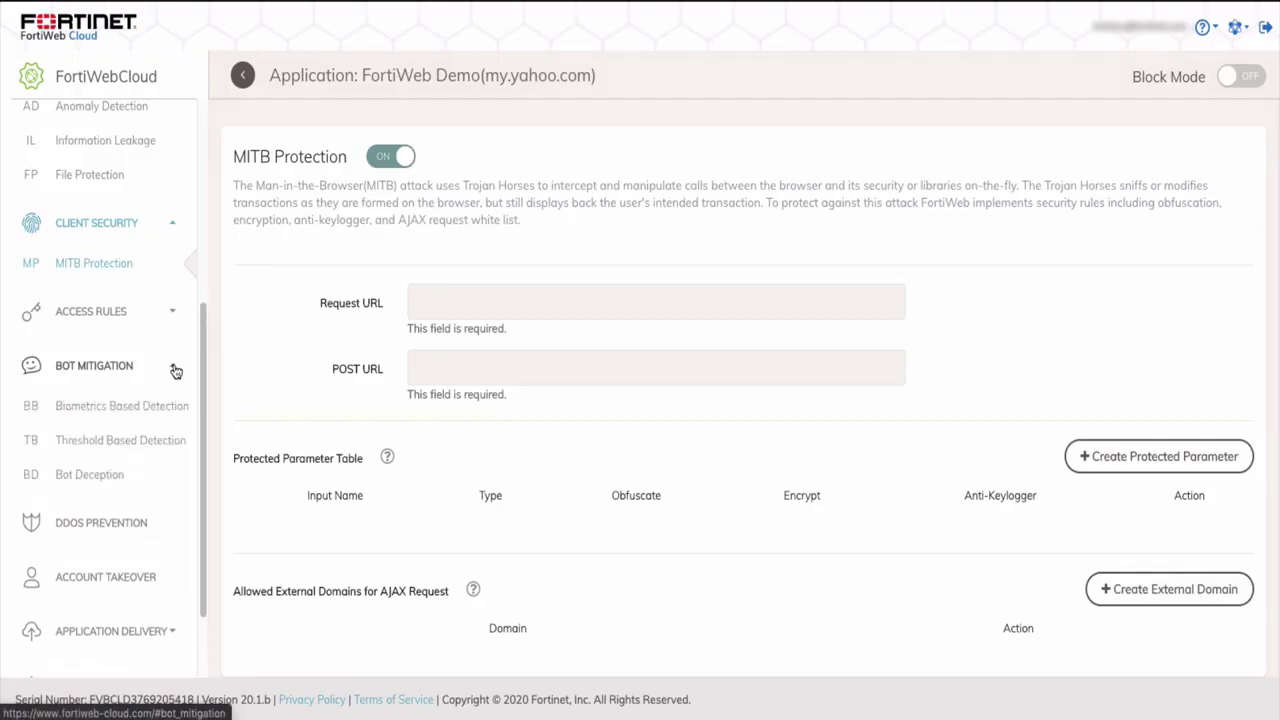
{"action": "left_click", "coordinate": [129, 412]}
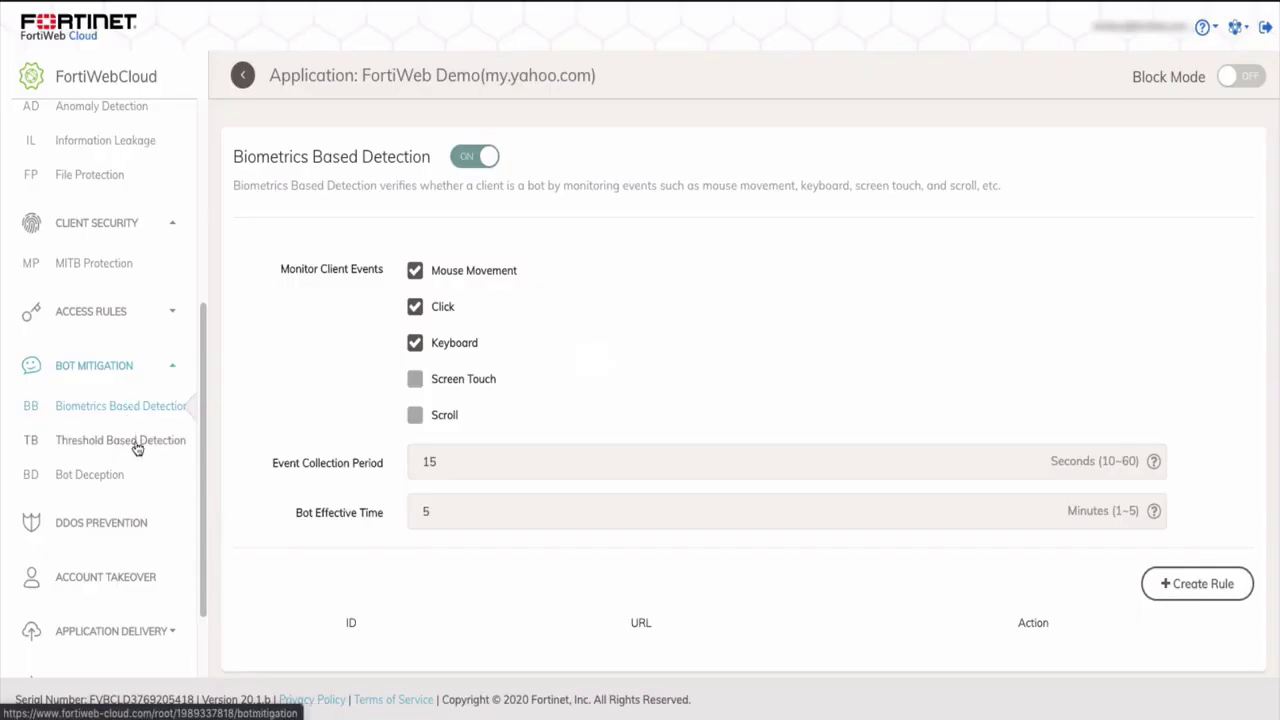
{"action": "left_click", "coordinate": [137, 447]}
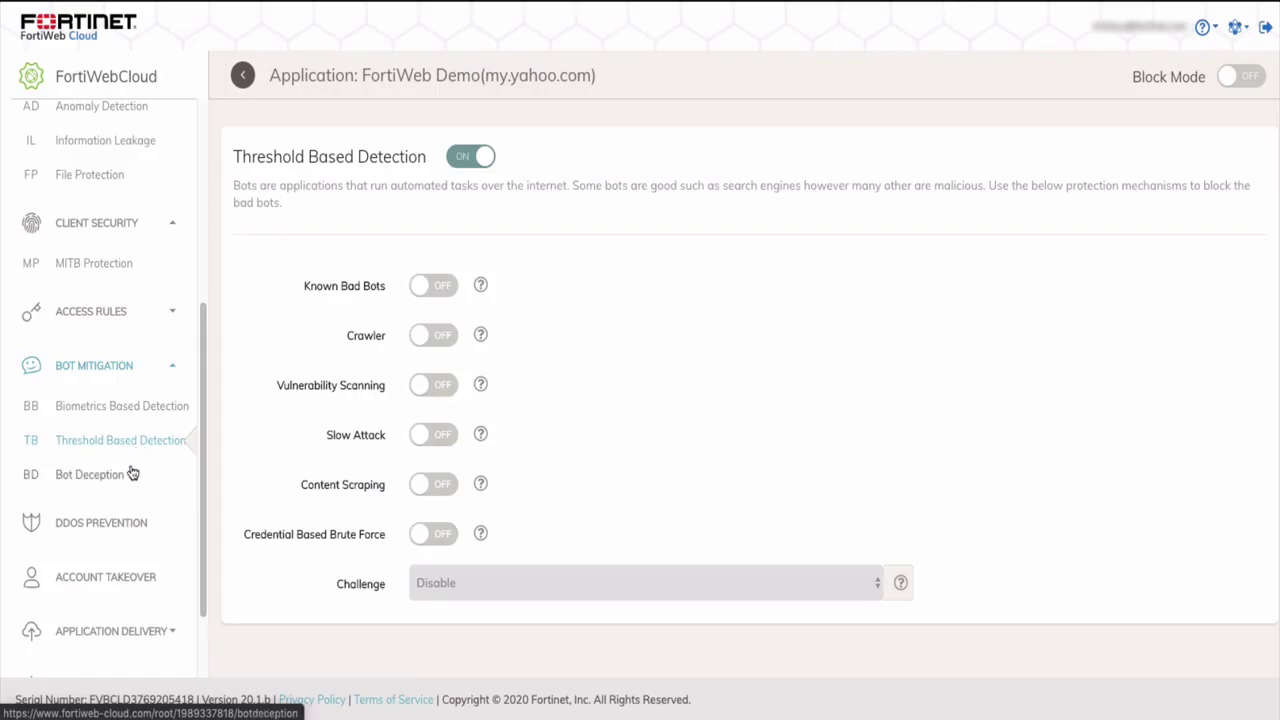
{"action": "left_click", "coordinate": [113, 478]}
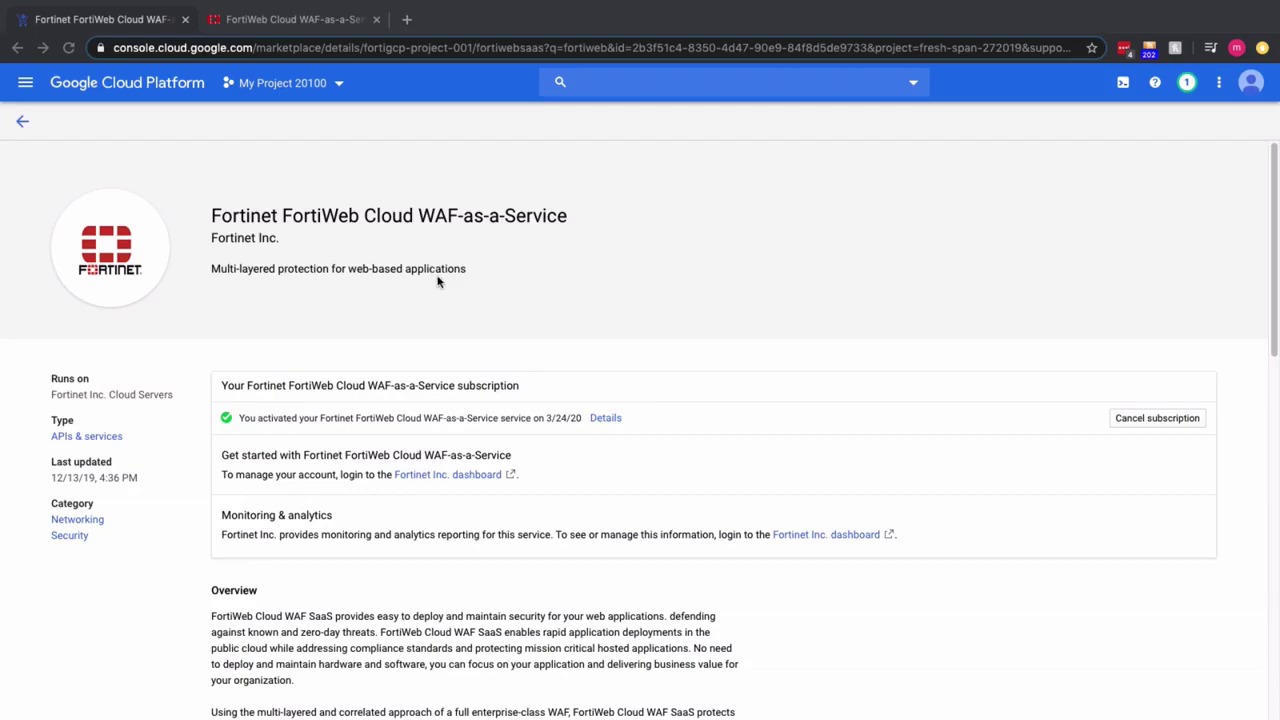
Step: Scroll through the FortiWeb Cloud WAF-as-a-Service listing showing the subscription activated on 3/24/20
{"action": "scroll", "coordinate": [437, 280], "scroll_direction": "down", "scroll_amount": 6}
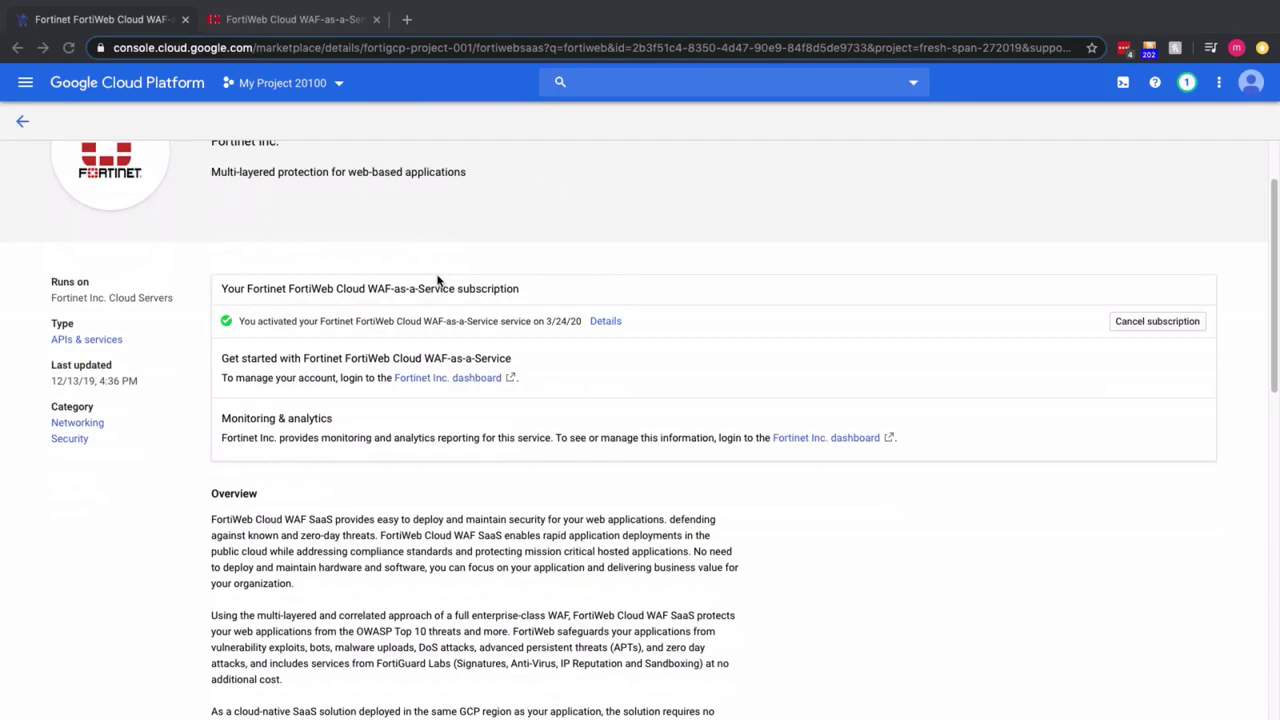
{"action": "scroll", "coordinate": [437, 280], "scroll_direction": "down", "scroll_amount": 5}
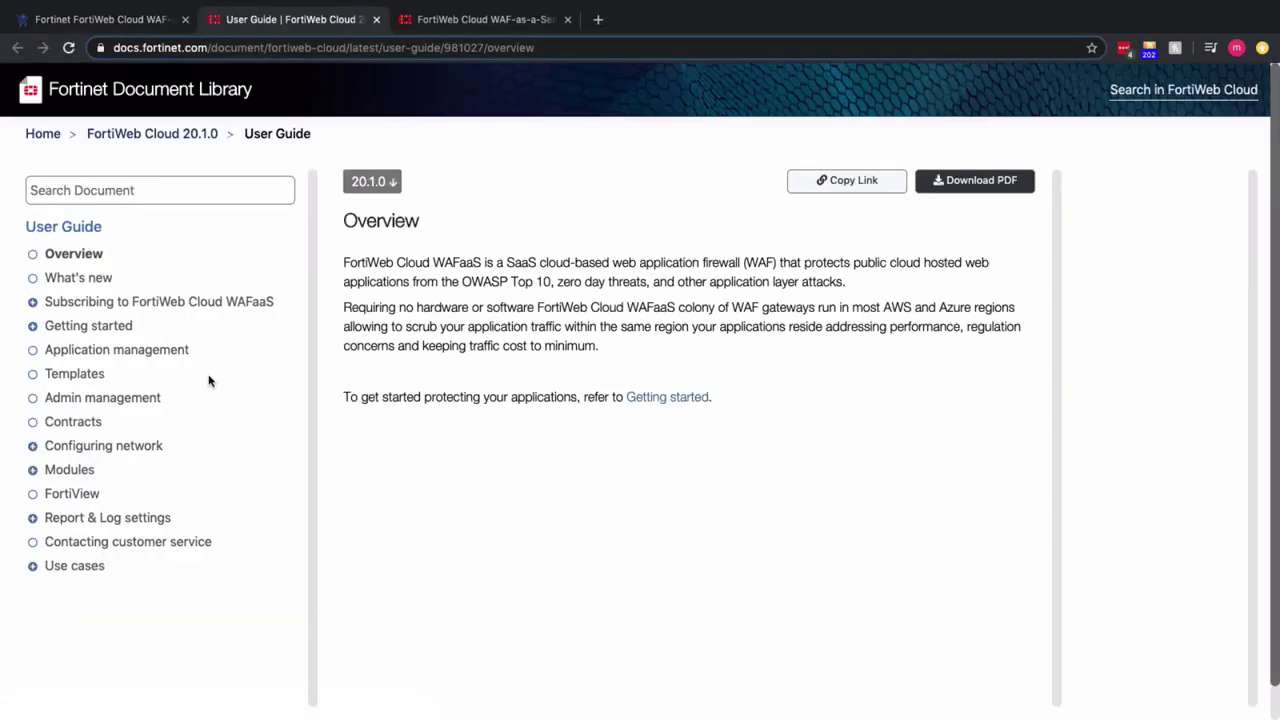
Step: Open the 'Subscribing on Google Cloud Platform (GCP) Marketplace' guide page and scroll through steps 1–3
{"action": "left_click", "coordinate": [32, 302]}
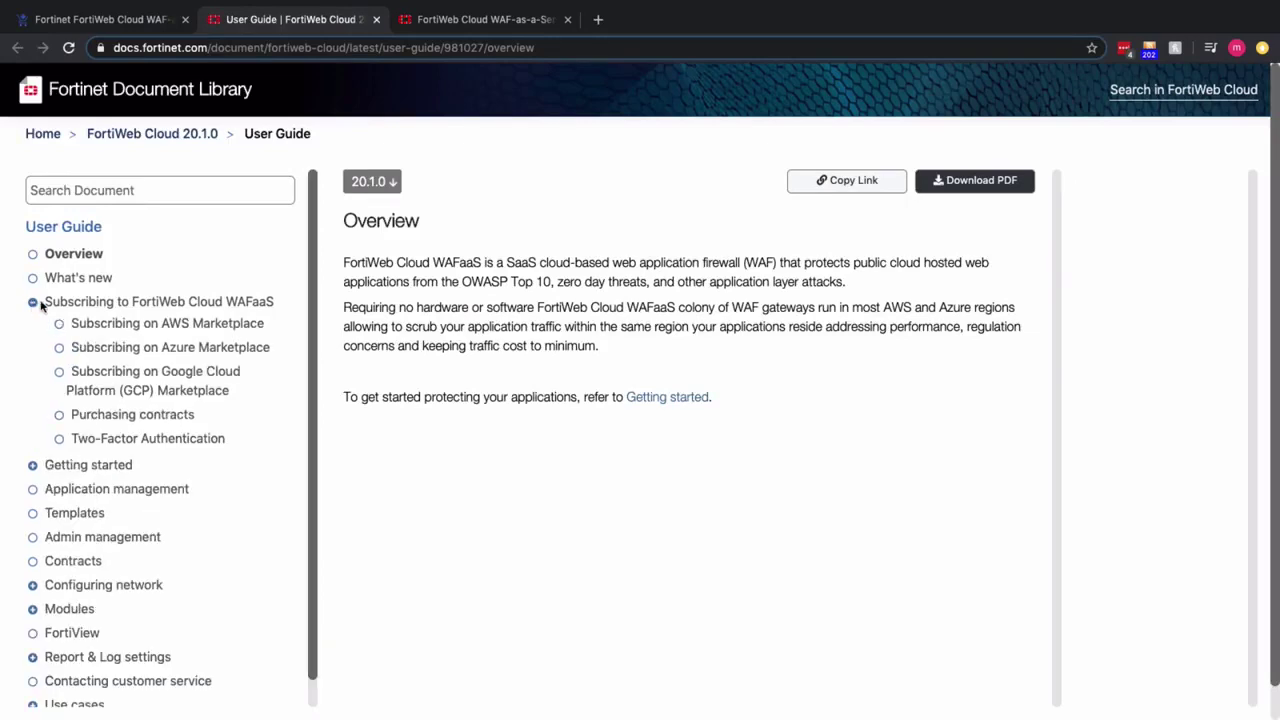
{"action": "left_click", "coordinate": [175, 378]}
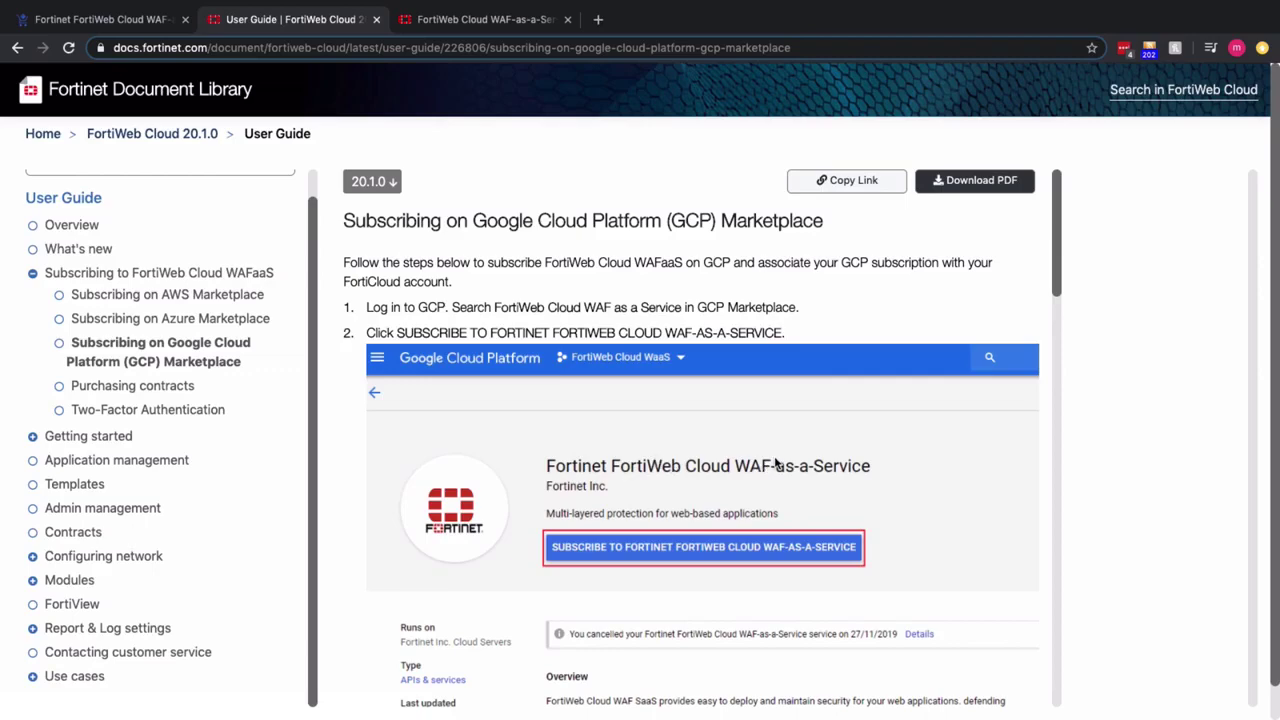
{"action": "scroll", "coordinate": [778, 462], "scroll_direction": "down", "scroll_amount": 2}
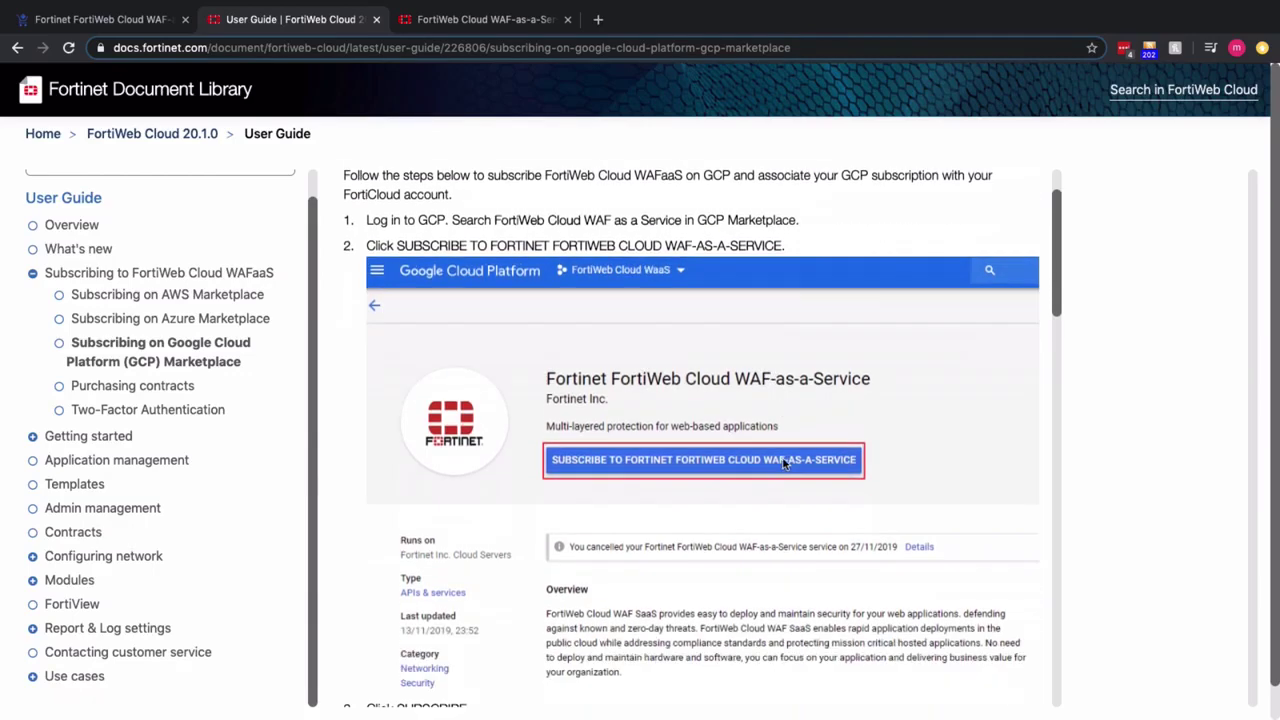
{"action": "scroll", "coordinate": [786, 464], "scroll_direction": "down", "scroll_amount": 3}
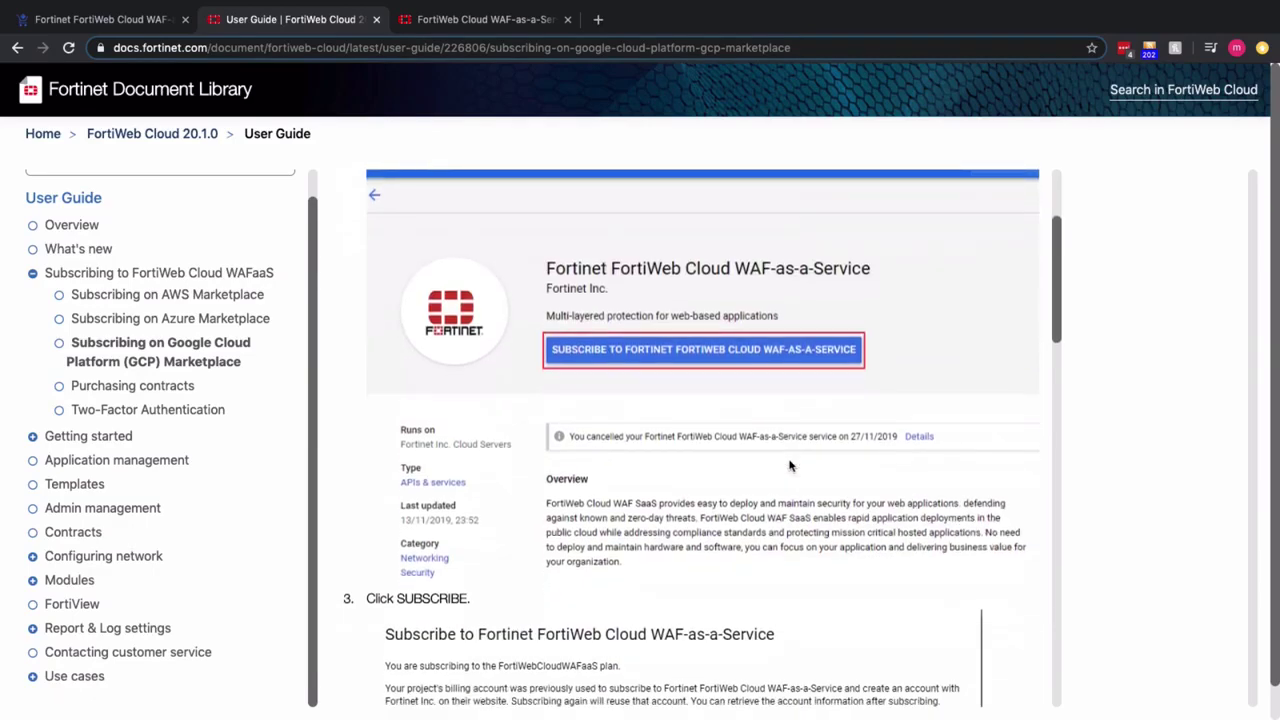